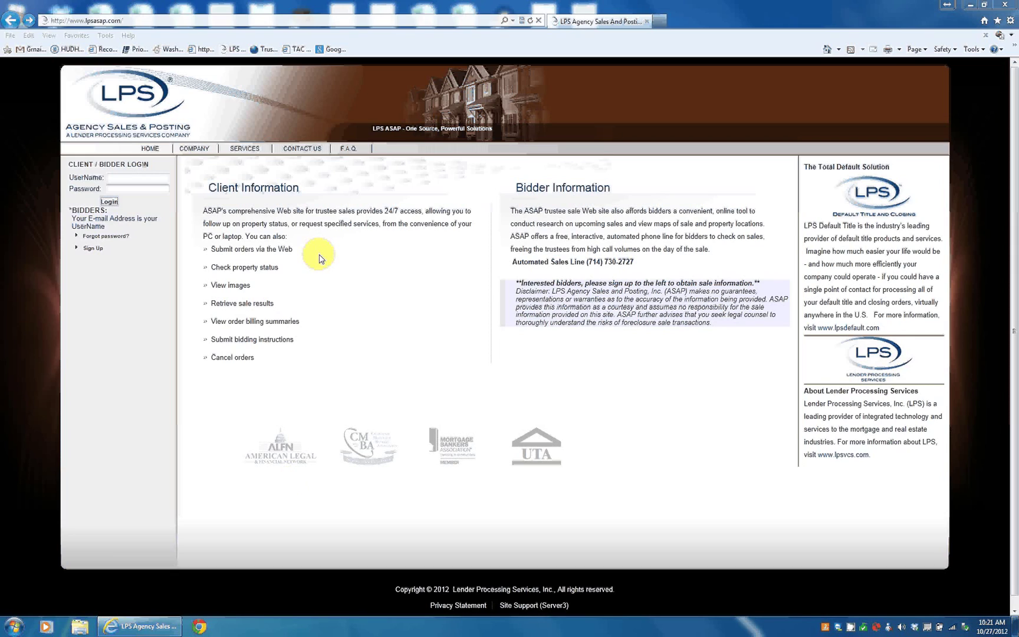
Select the page's web address, then return focus to the login page content
{"action": "left_click", "coordinate": [146, 22]}
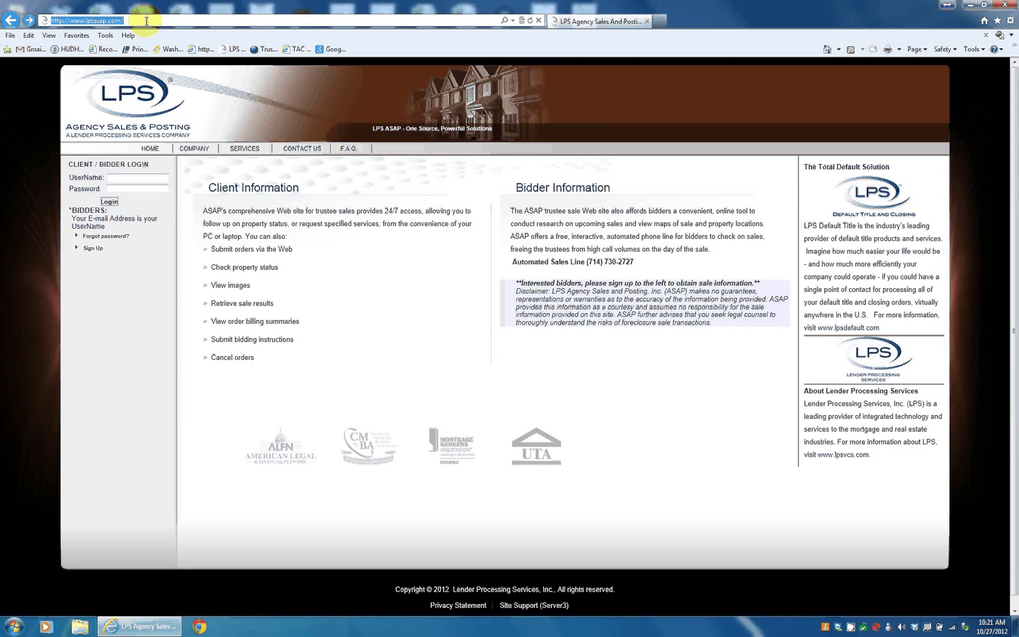
{"action": "left_click", "coordinate": [239, 239]}
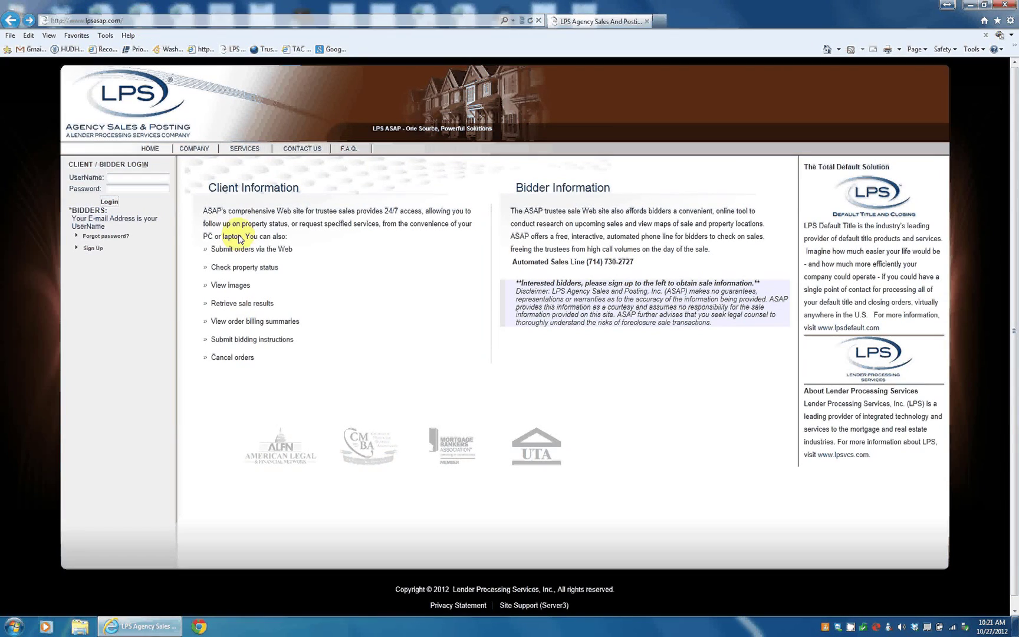
Enter the account password, log in, and retype the Additional Security captcha text
{"action": "left_click", "coordinate": [109, 202]}
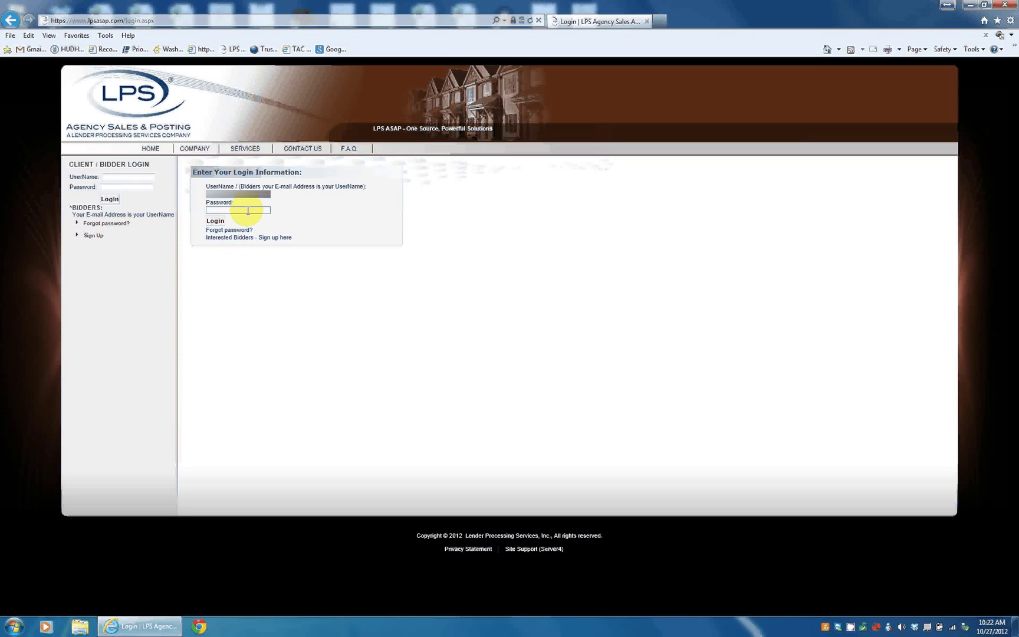
{"action": "type", "text": "••••••••••"}
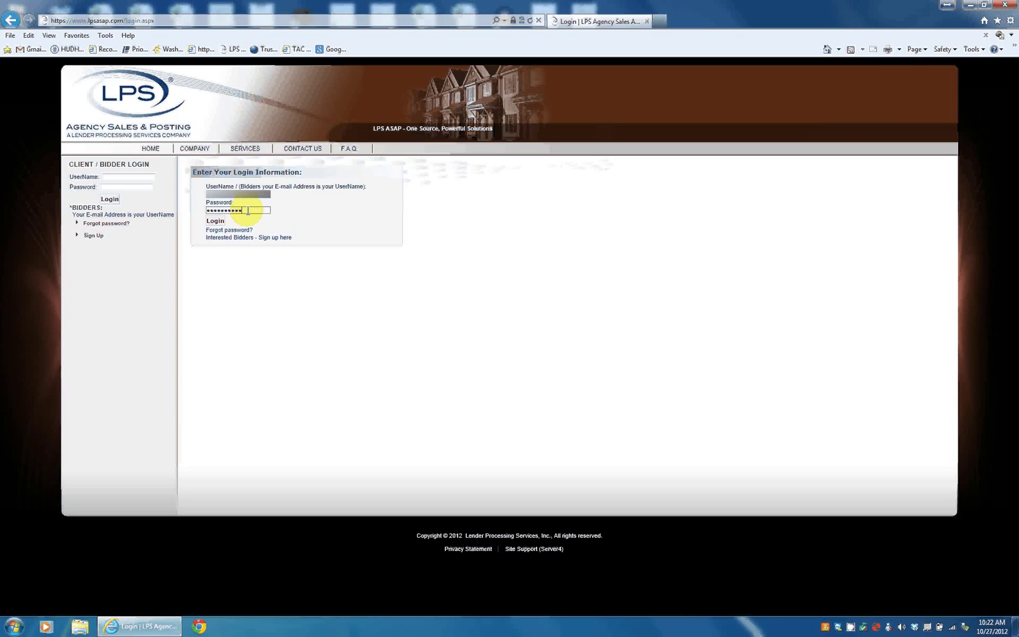
{"action": "left_click", "coordinate": [216, 222]}
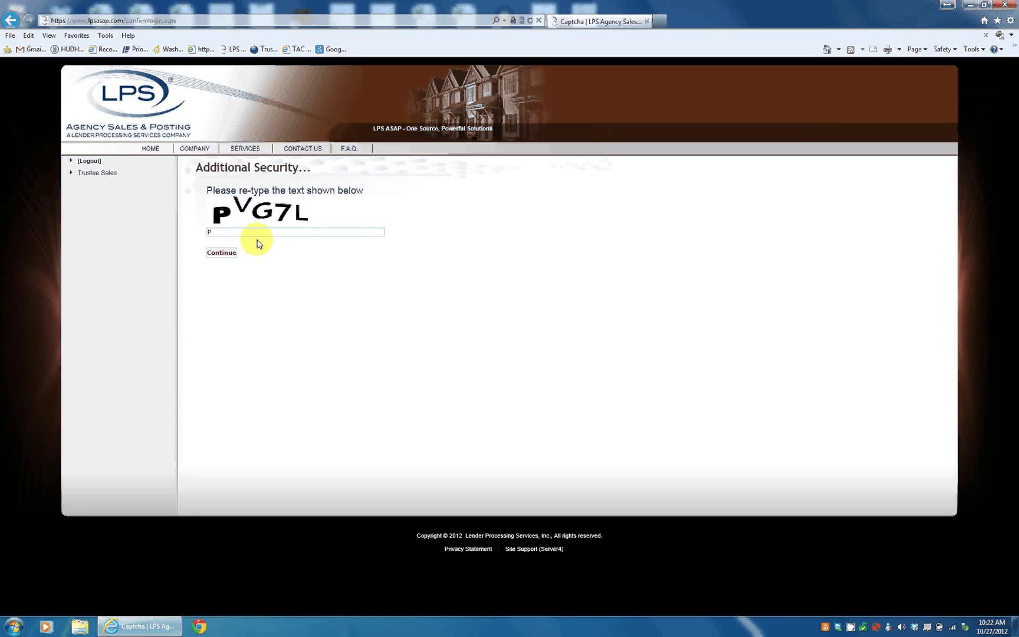
{"action": "type", "text": "PVG7L"}
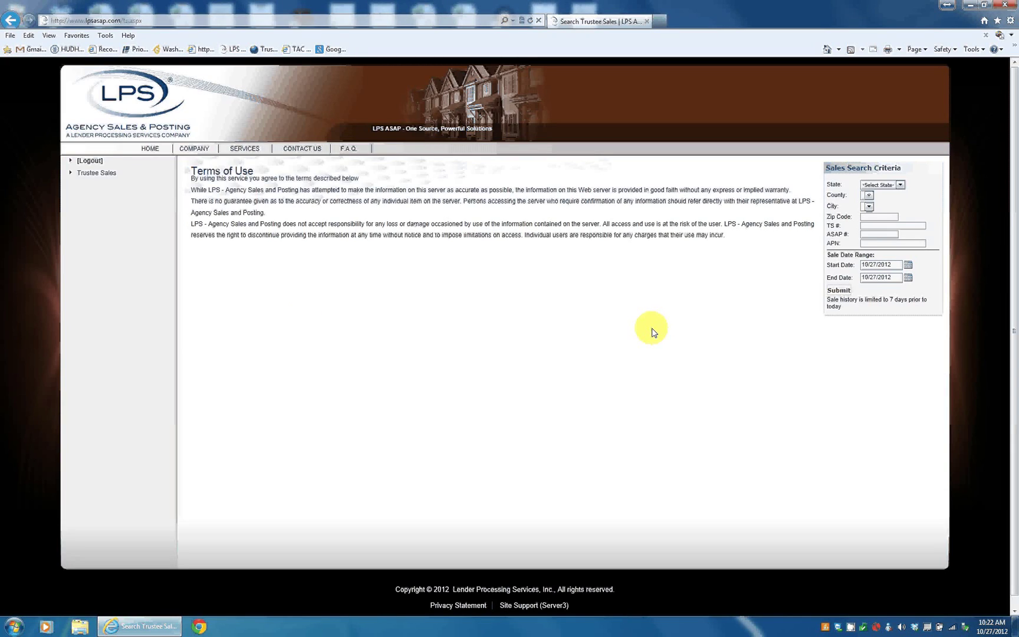
Choose WA as the state and Benton as the county in the sales search
{"action": "left_click", "coordinate": [877, 179]}
{"action": "scroll", "coordinate": [901, 313], "scroll_direction": "down", "scroll_amount": 1}
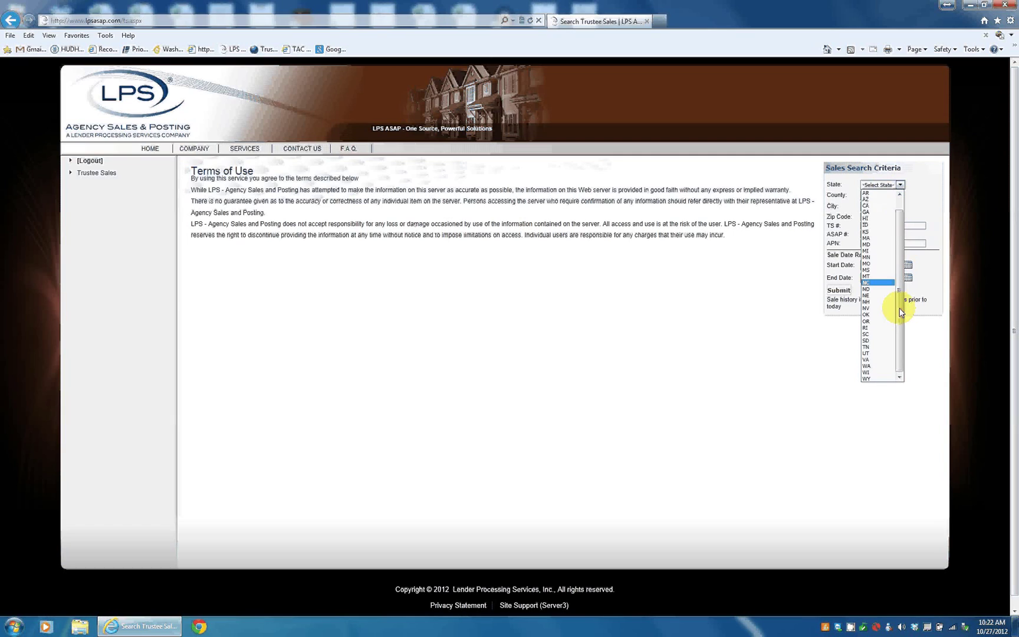
{"action": "left_click", "coordinate": [876, 366]}
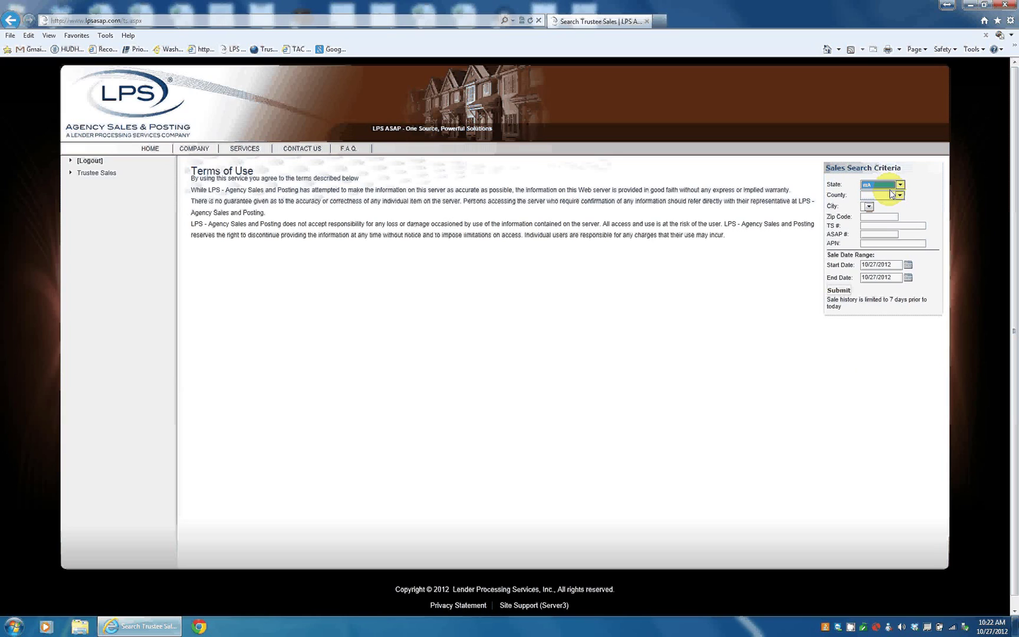
{"action": "left_click", "coordinate": [889, 197]}
{"action": "left_click", "coordinate": [878, 222]}
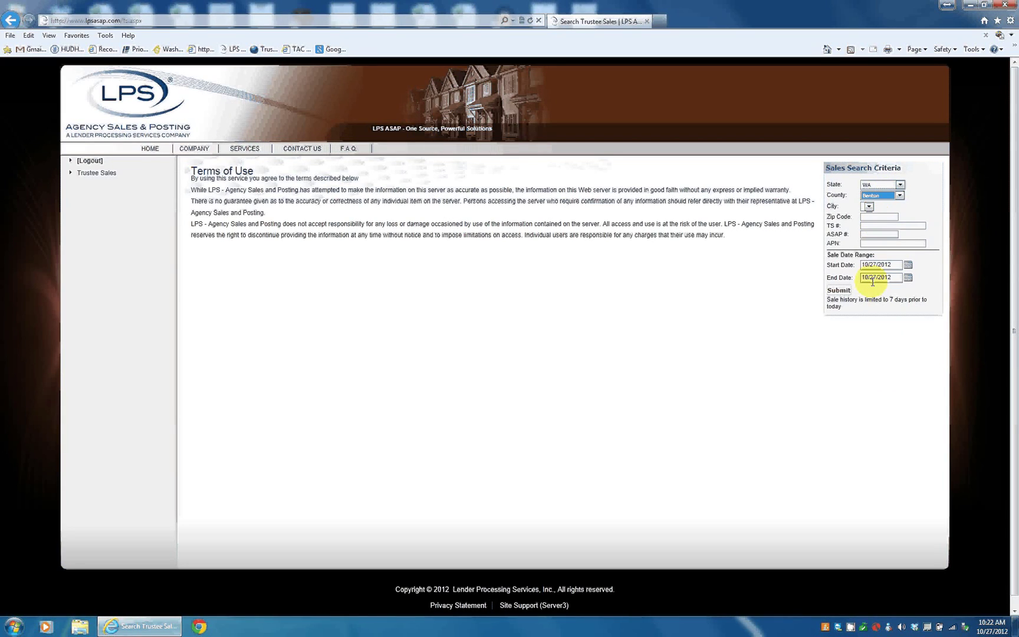
Set the search end date to 02/08/2013 with the calendar
{"action": "left_click", "coordinate": [908, 278]}
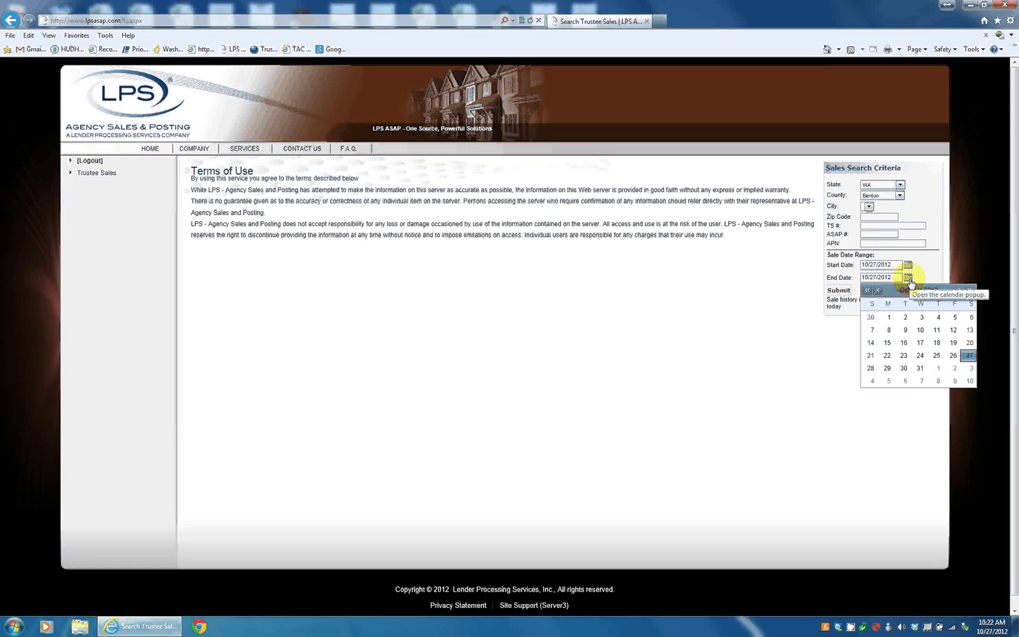
{"action": "left_click", "coordinate": [969, 291]}
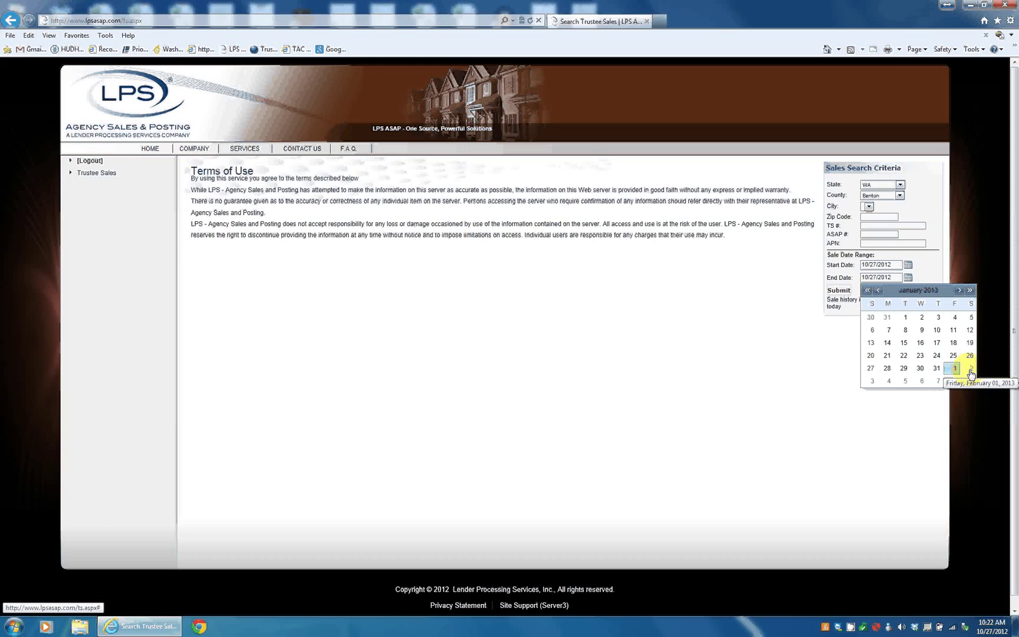
{"action": "left_click", "coordinate": [954, 381]}
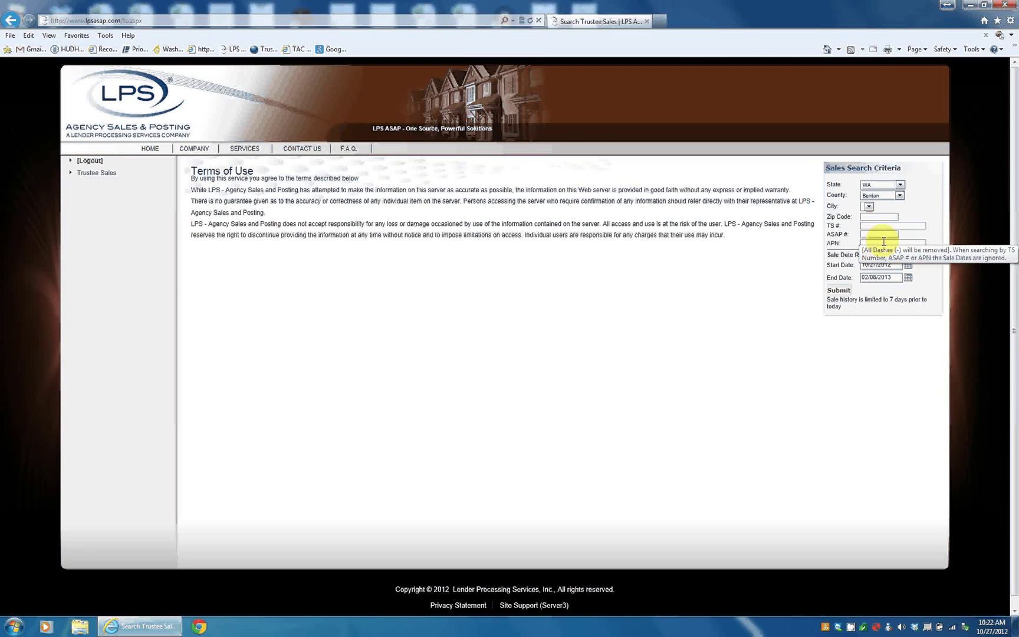
Submit the Benton County search and scroll through the 39 returned records
{"action": "left_click", "coordinate": [842, 290]}
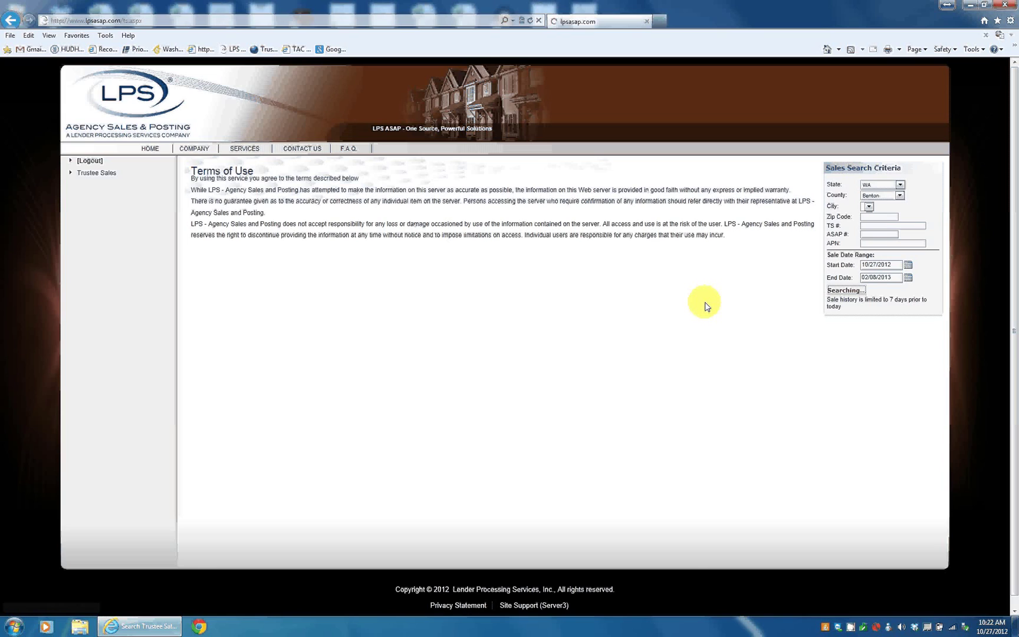
{"action": "scroll", "coordinate": [604, 286], "scroll_direction": "down", "scroll_amount": 3}
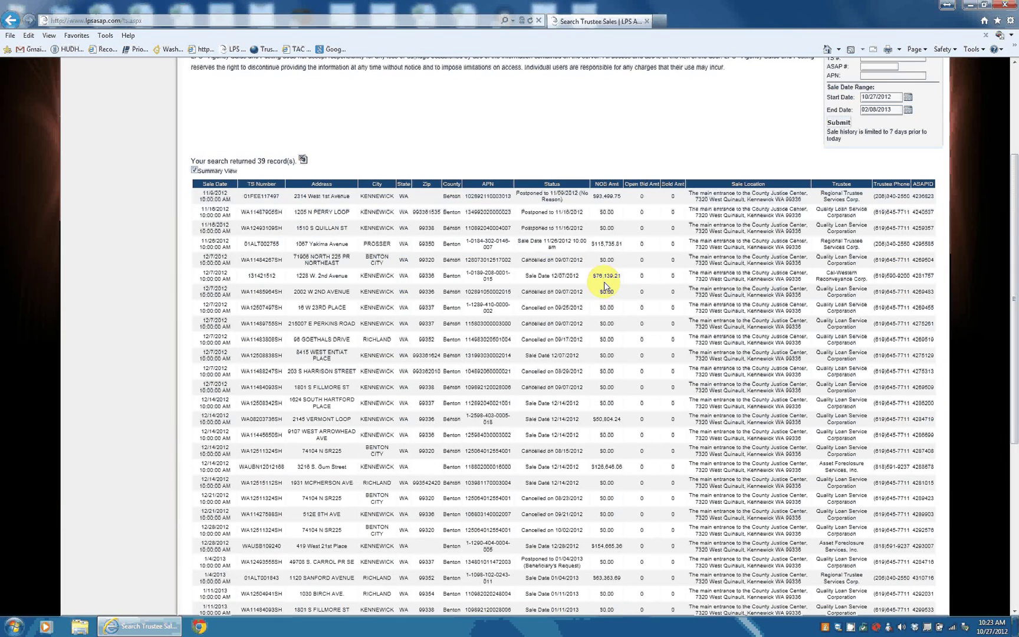
{"action": "scroll", "coordinate": [604, 285], "scroll_direction": "down", "scroll_amount": 5}
{"action": "scroll", "coordinate": [604, 286], "scroll_direction": "up", "scroll_amount": 1}
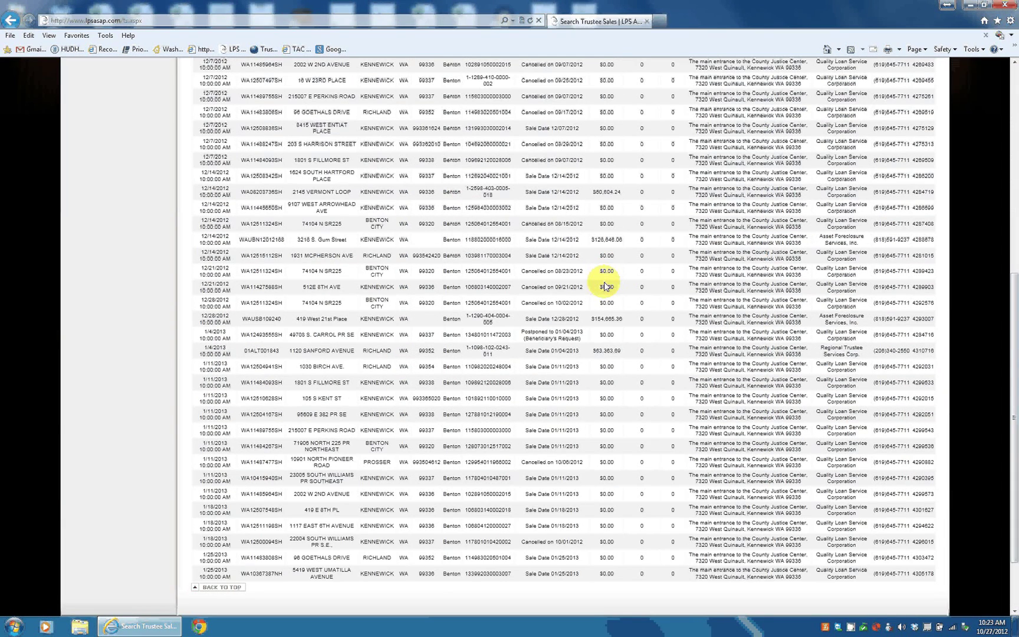
{"action": "scroll", "coordinate": [604, 286], "scroll_direction": "up", "scroll_amount": 4}
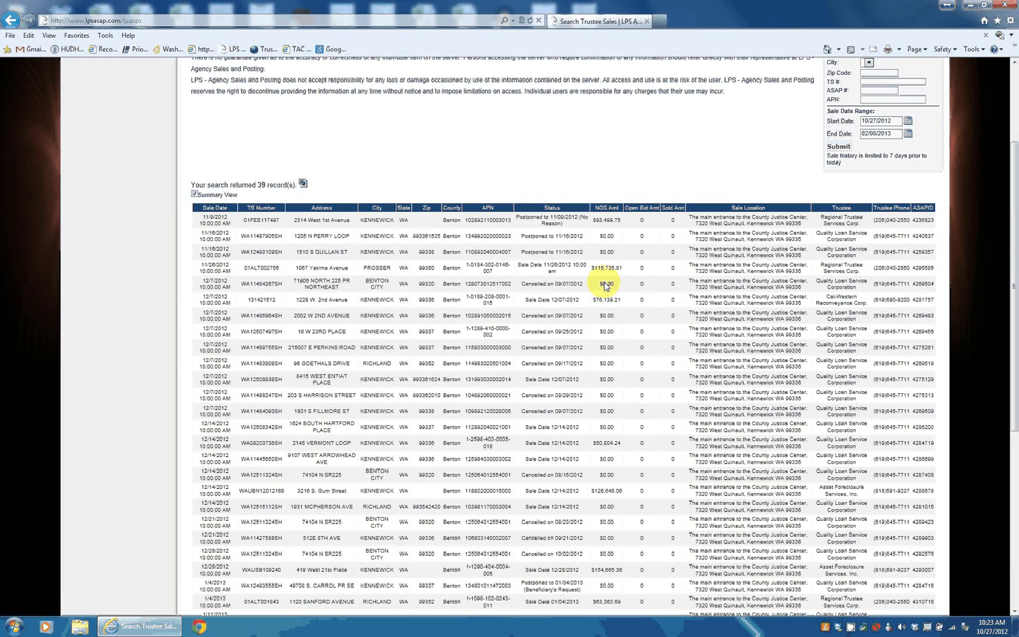
Turn off Summary View and scroll through the detailed Benton County sale records
{"action": "left_click", "coordinate": [204, 199]}
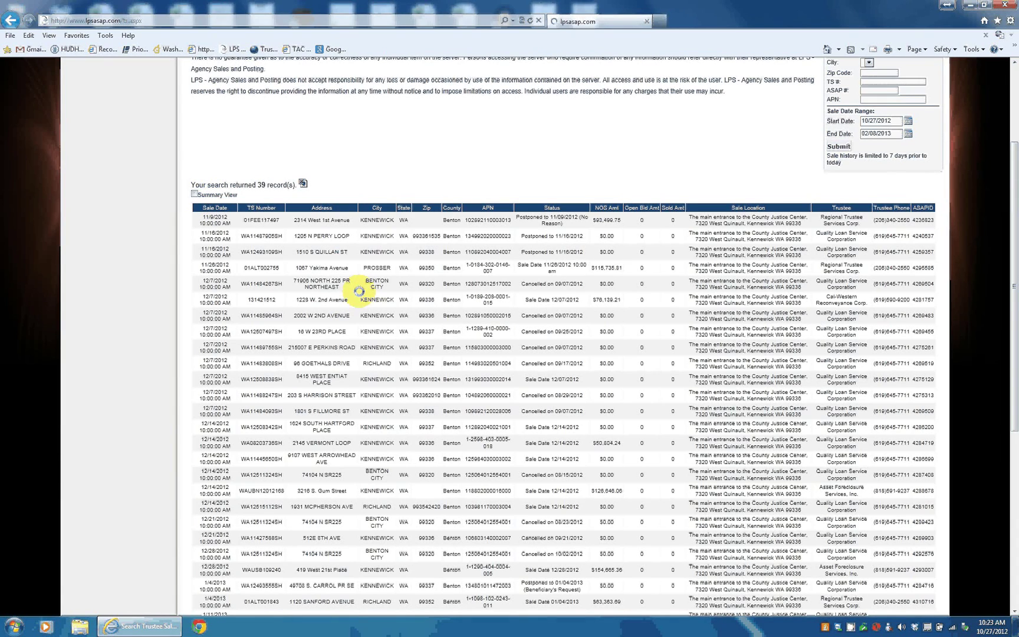
{"action": "scroll", "coordinate": [432, 308], "scroll_direction": "down", "scroll_amount": 3}
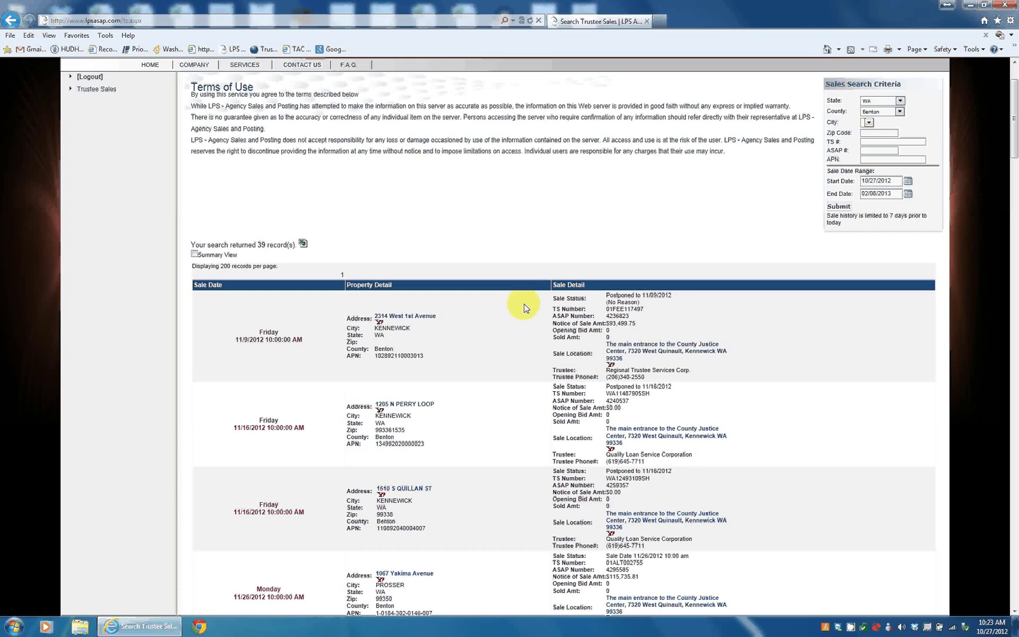
{"action": "left_click", "coordinate": [389, 319]}
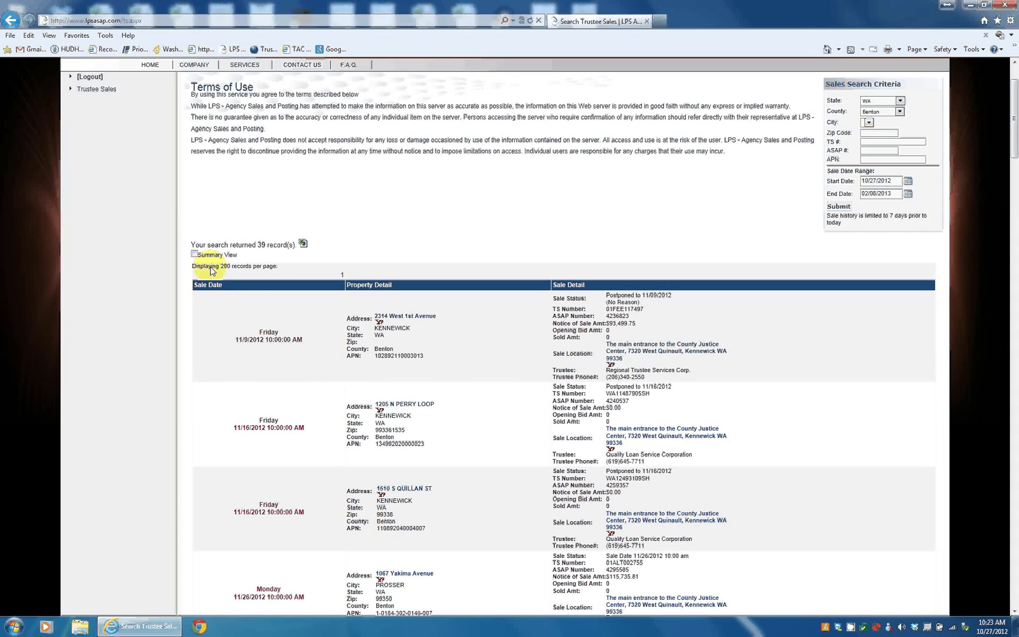
Re-check Summary View to return the 39 results to the one-row-per-sale table
{"action": "left_click", "coordinate": [196, 254]}
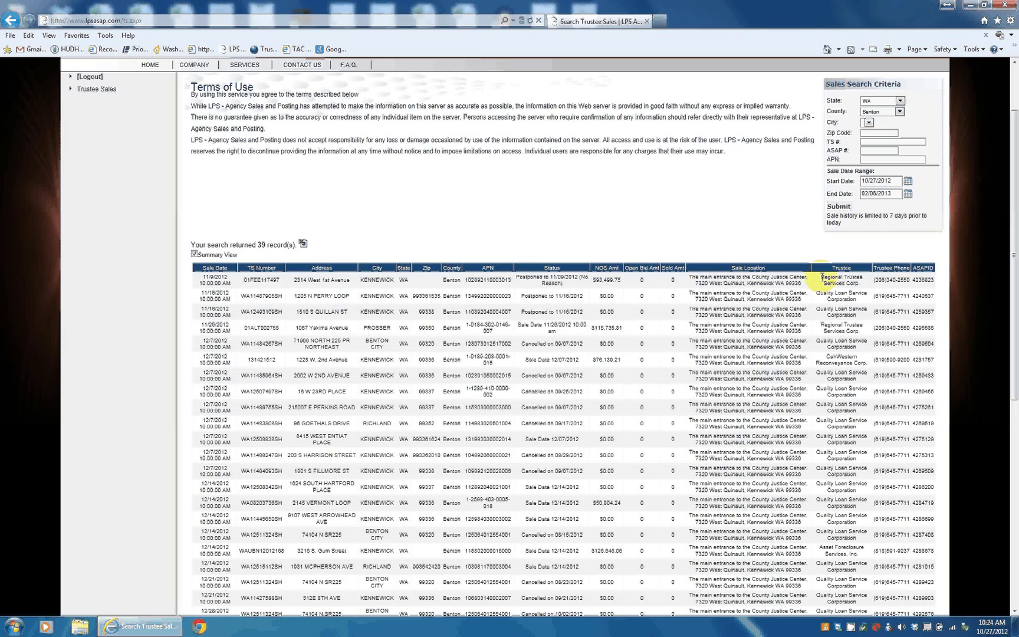
{"action": "left_click_drag", "start_coordinate": [821, 277], "coordinate": [864, 281]}
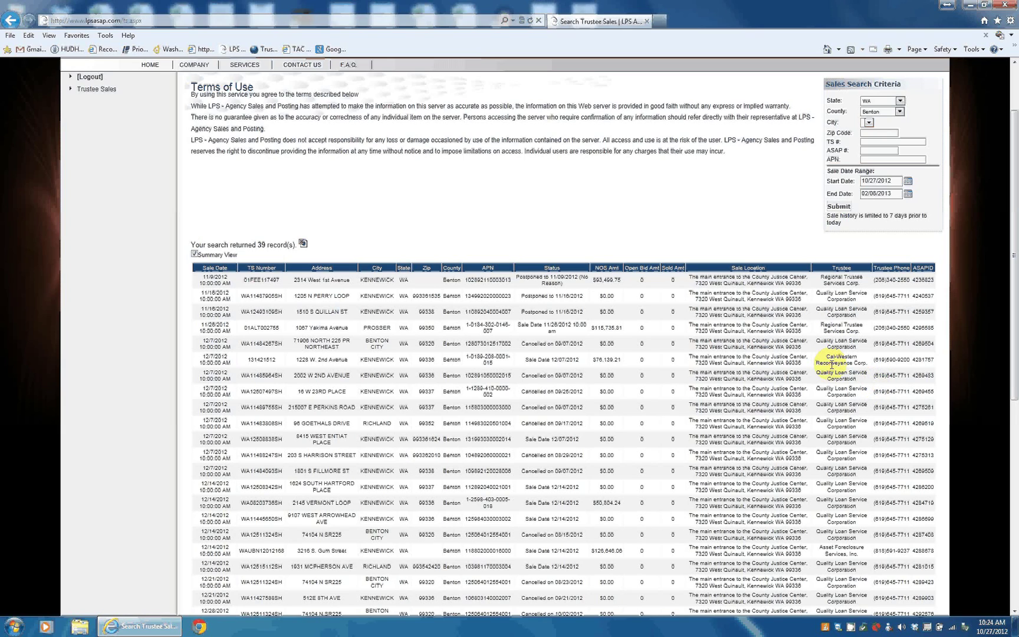
{"action": "scroll", "coordinate": [840, 550], "scroll_direction": "down", "scroll_amount": 3}
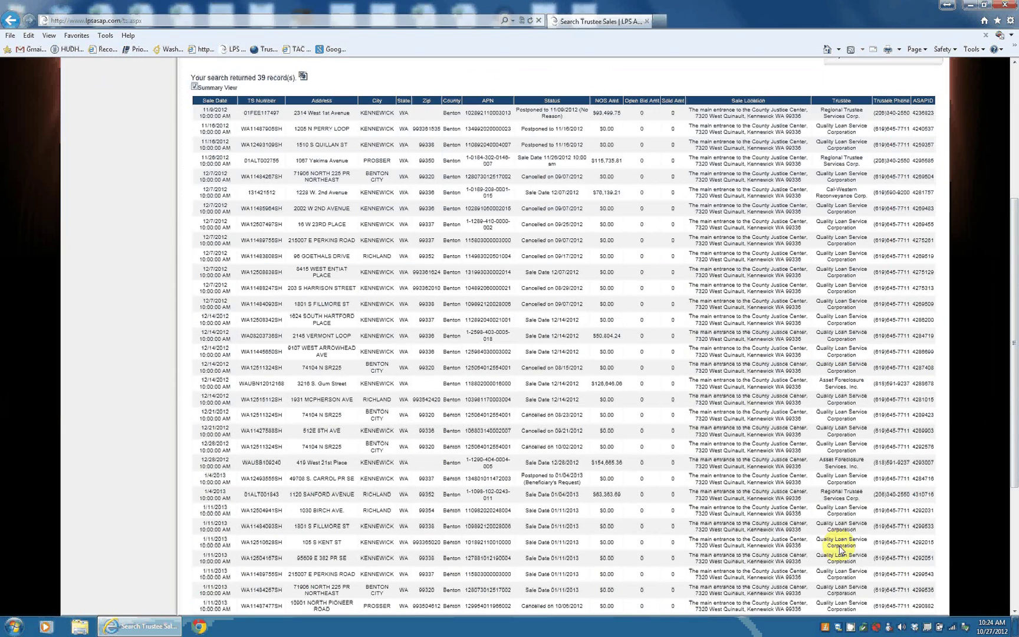
{"action": "scroll", "coordinate": [834, 396], "scroll_direction": "down", "scroll_amount": 2}
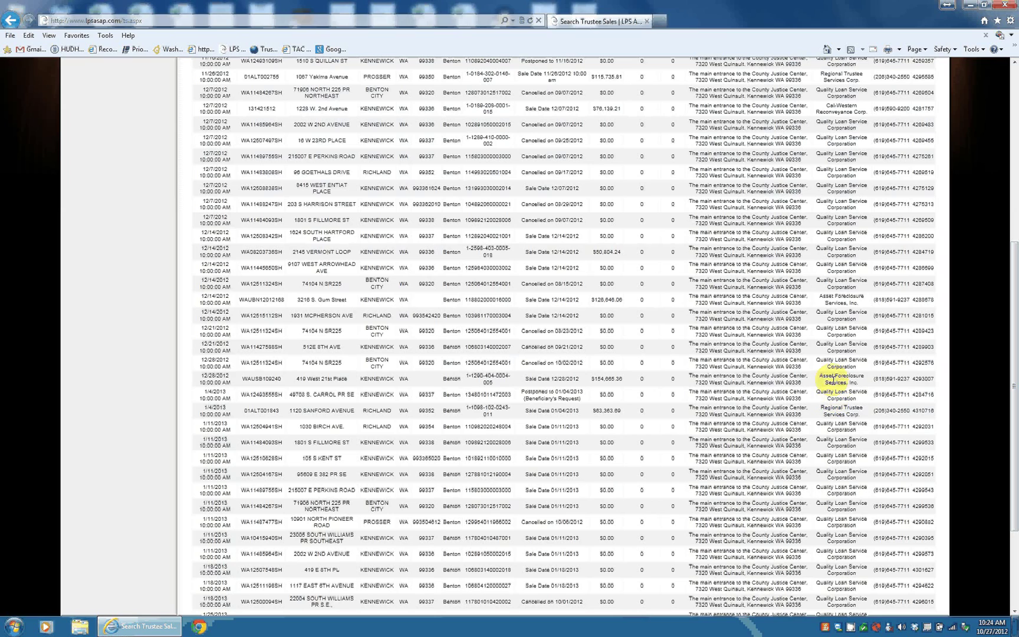
{"action": "scroll", "coordinate": [834, 380], "scroll_direction": "down", "scroll_amount": 2}
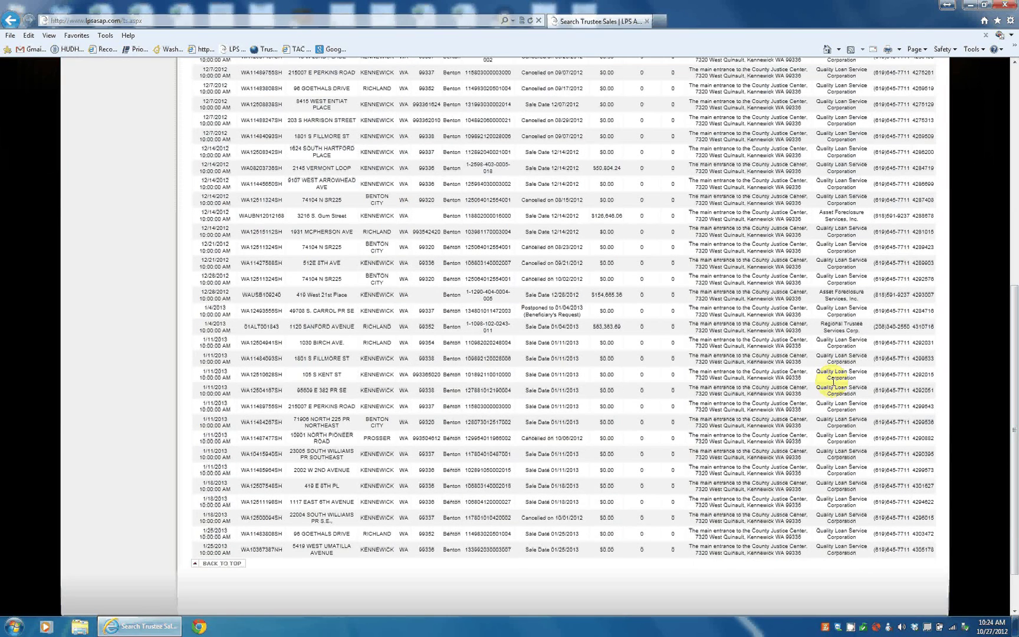
{"action": "scroll", "coordinate": [834, 380], "scroll_direction": "up", "scroll_amount": 9}
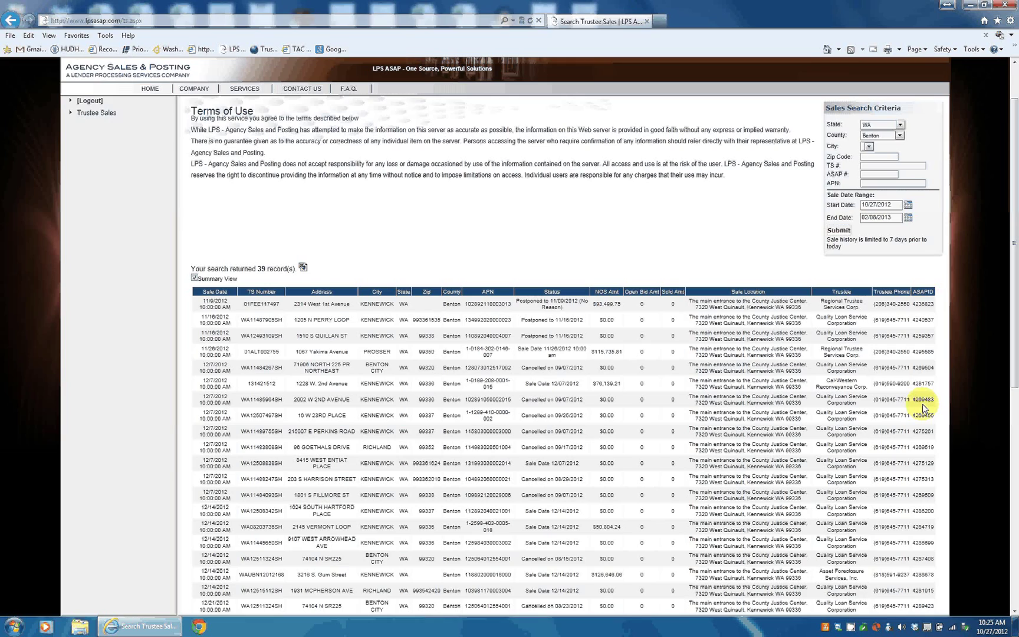
Set the start date to 10/06/2012 and rerun the search
{"action": "left_click", "coordinate": [908, 206]}
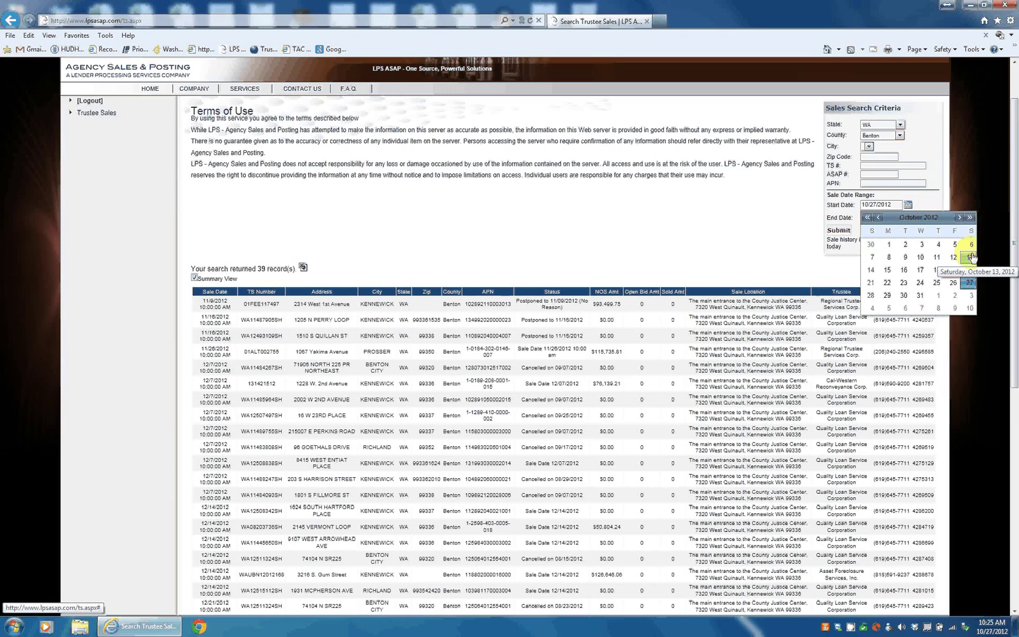
{"action": "left_click", "coordinate": [971, 244]}
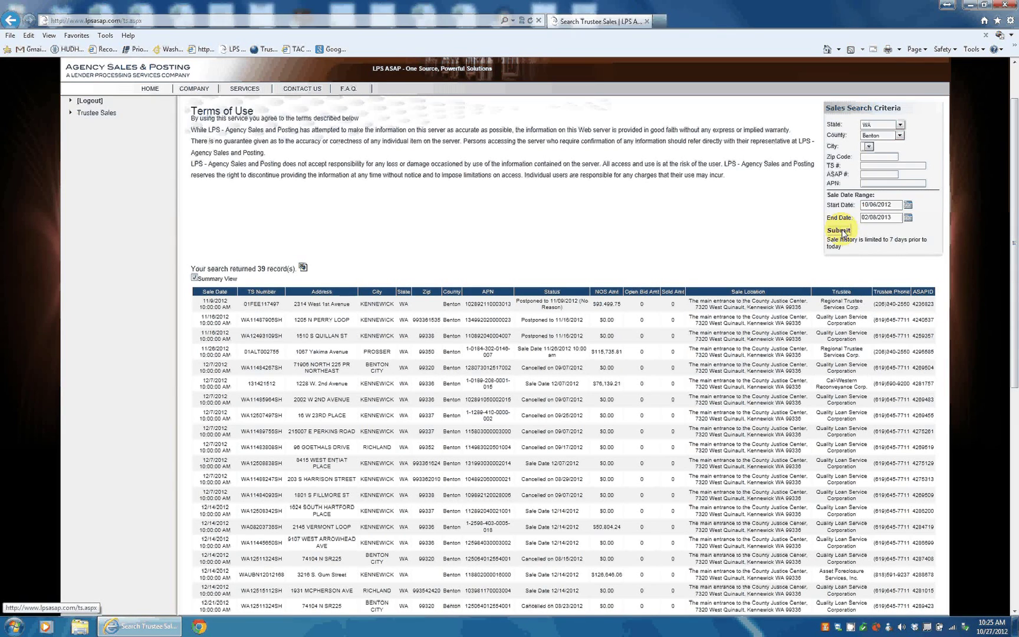
{"action": "left_click", "coordinate": [841, 232]}
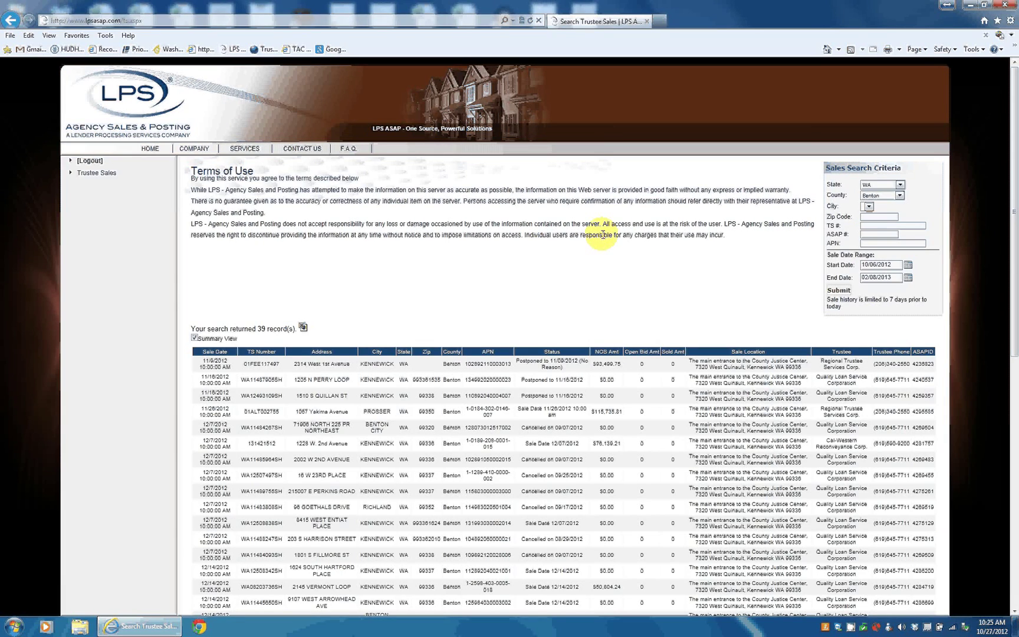
{"action": "scroll", "coordinate": [602, 234], "scroll_direction": "down", "scroll_amount": 8}
{"action": "scroll", "coordinate": [602, 234], "scroll_direction": "up", "scroll_amount": 5}
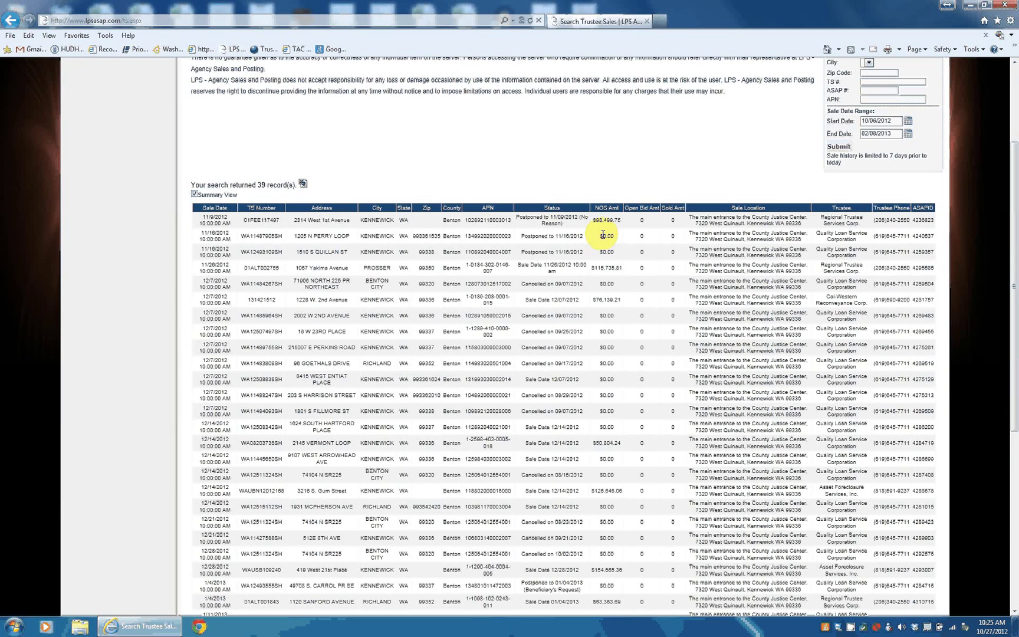
{"action": "scroll", "coordinate": [602, 234], "scroll_direction": "up", "scroll_amount": 2}
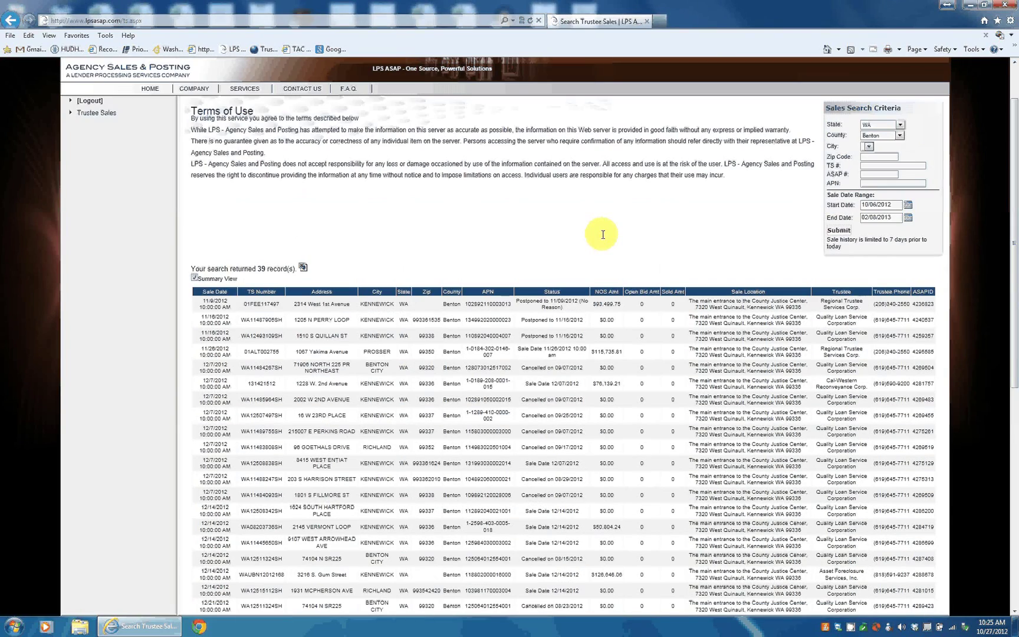
Switch the county to Pierce, set the end date to 10/27/2012, and search
{"action": "left_click", "coordinate": [899, 136]}
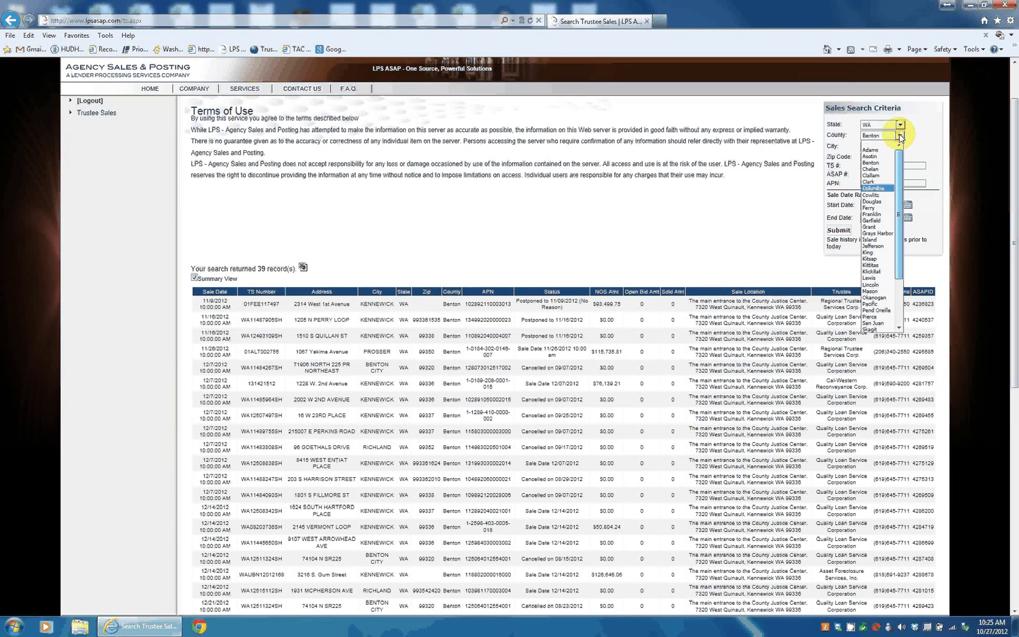
{"action": "left_click", "coordinate": [878, 316]}
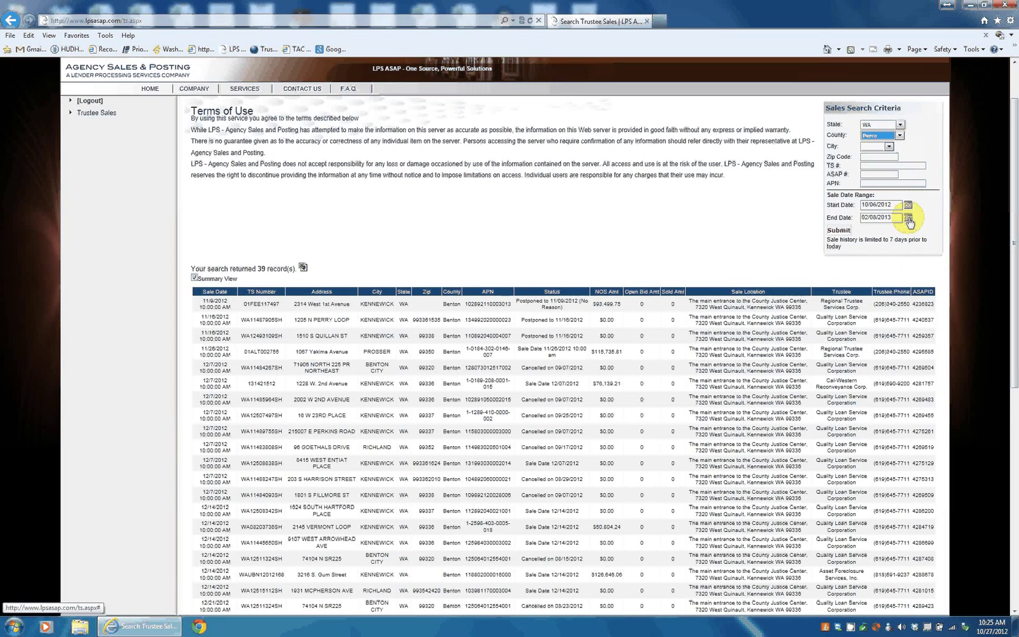
{"action": "left_click", "coordinate": [908, 219]}
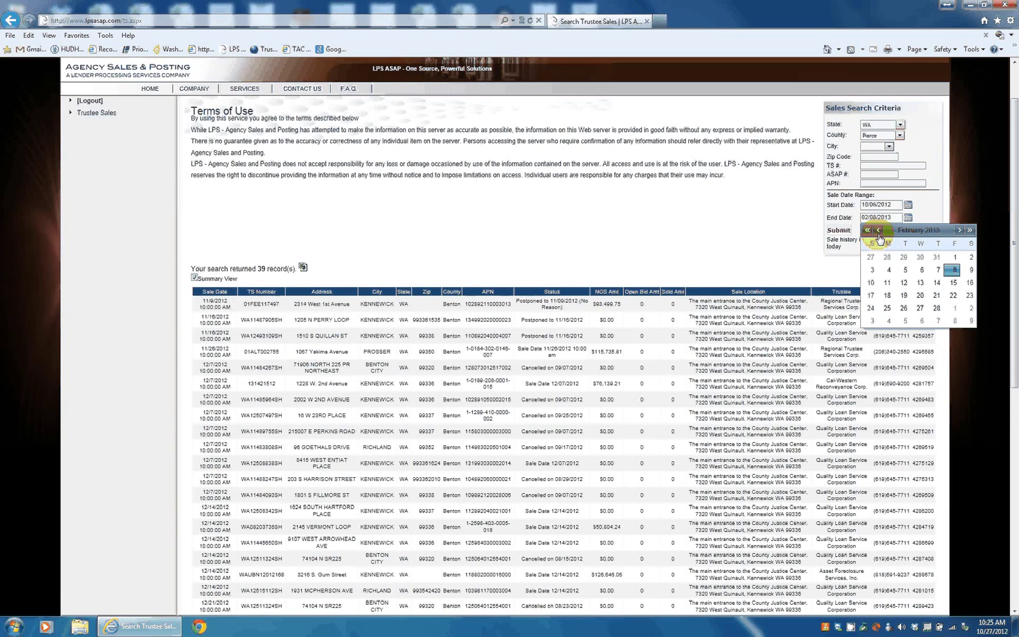
{"action": "left_click", "coordinate": [878, 230]}
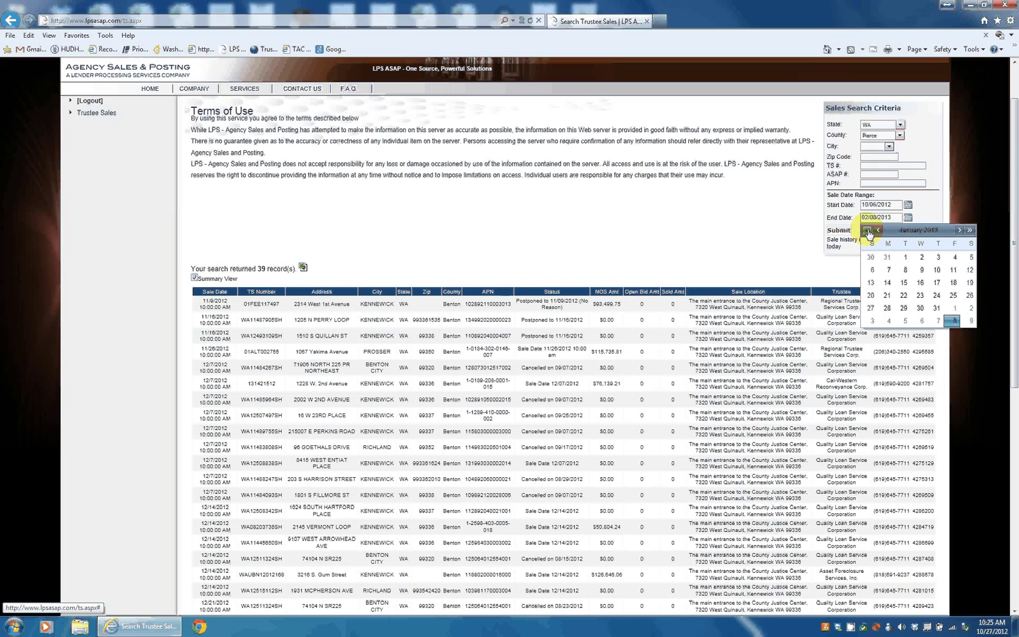
{"action": "left_click", "coordinate": [867, 231]}
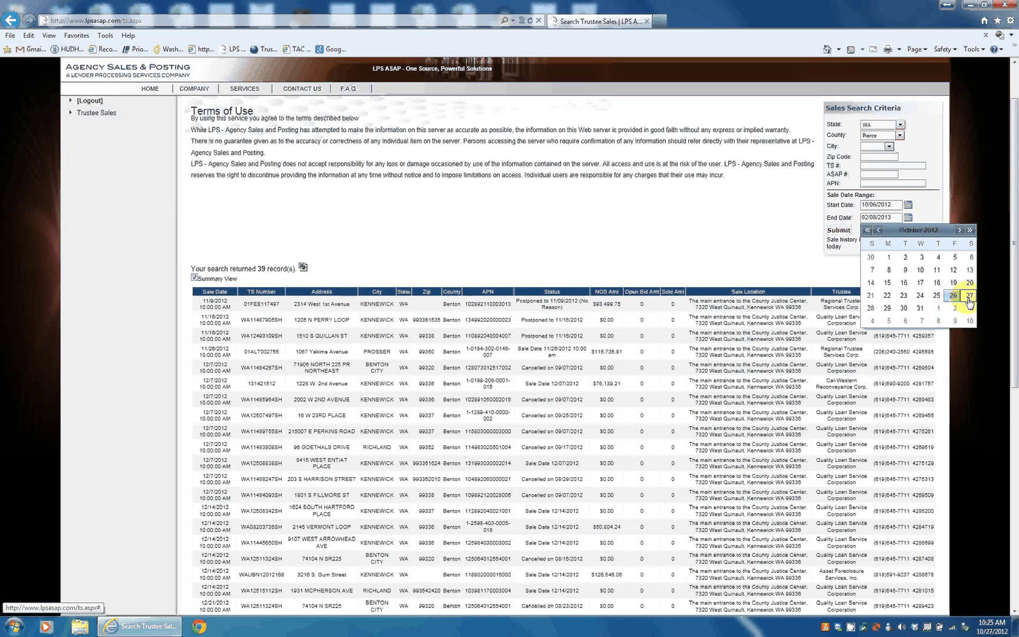
{"action": "left_click", "coordinate": [969, 296]}
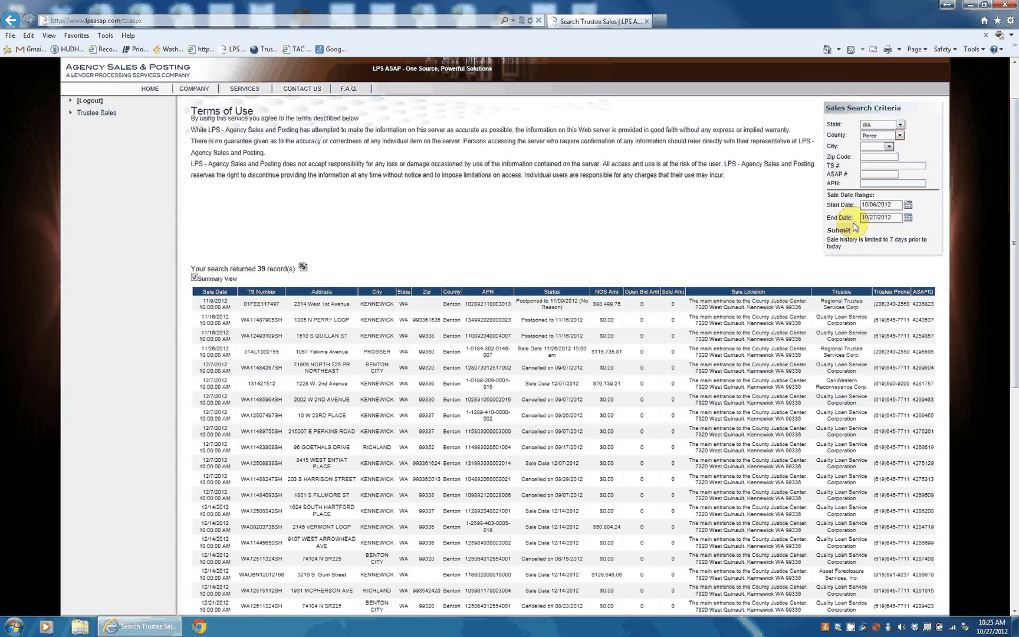
{"action": "left_click", "coordinate": [848, 230]}
{"action": "scroll", "coordinate": [634, 233], "scroll_direction": "down", "scroll_amount": 1}
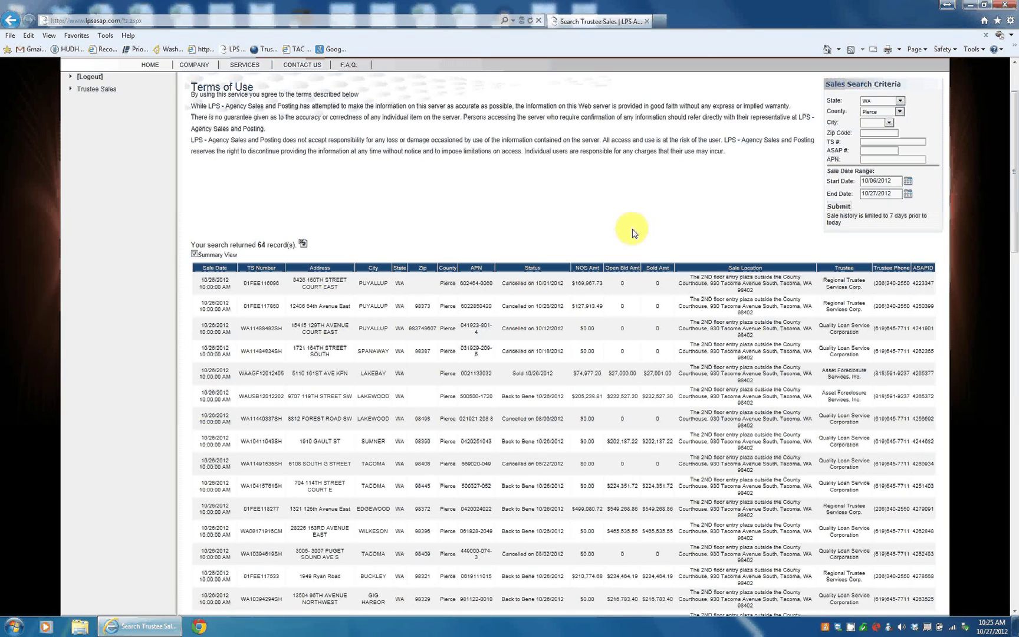
{"action": "scroll", "coordinate": [634, 234], "scroll_direction": "down", "scroll_amount": 1}
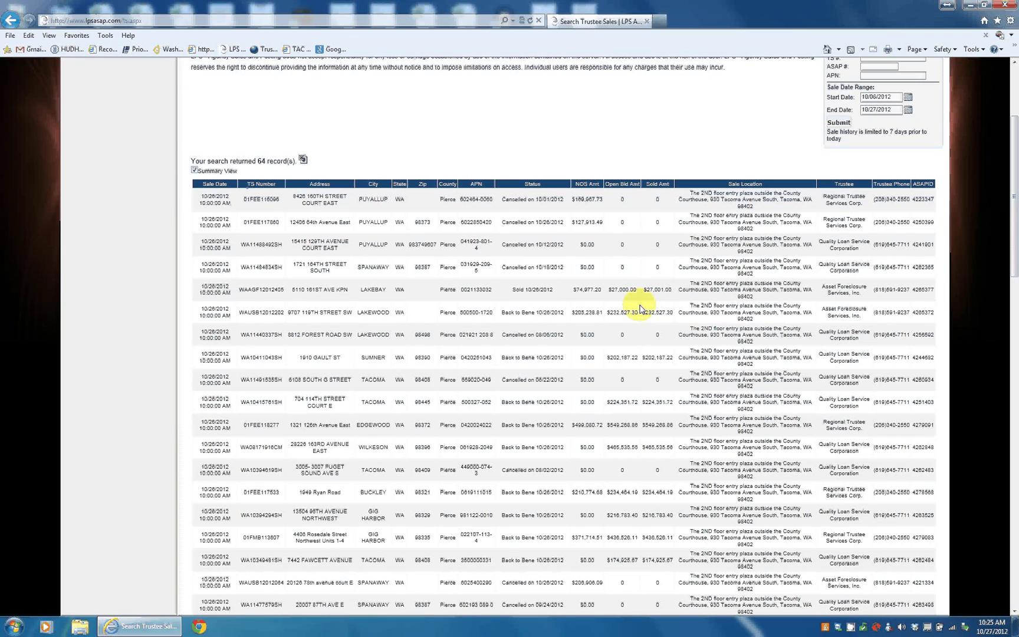
{"action": "scroll", "coordinate": [631, 378], "scroll_direction": "down", "scroll_amount": 3}
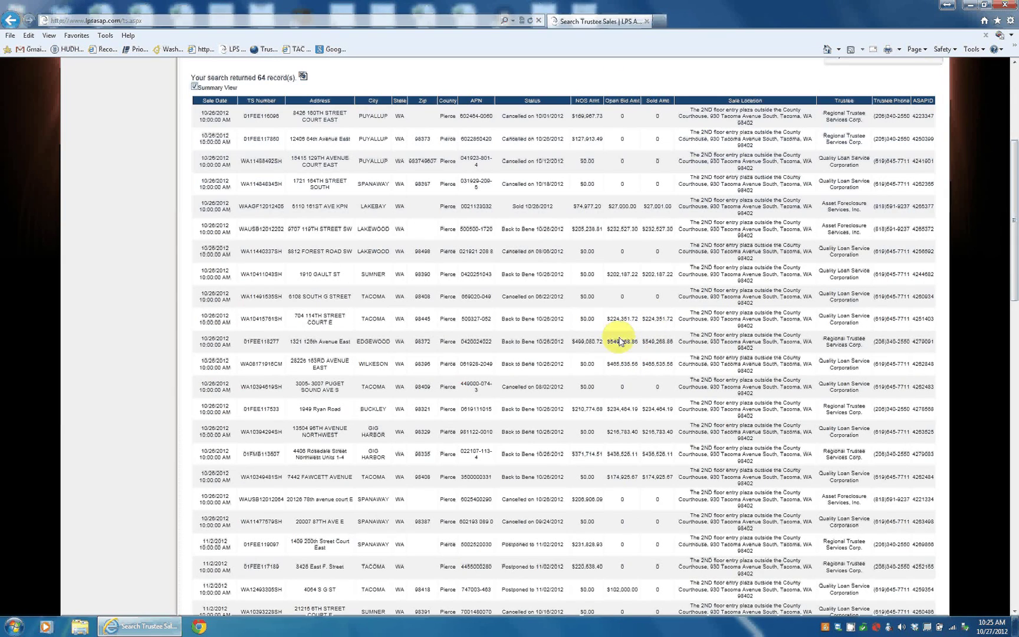
{"action": "scroll", "coordinate": [656, 410], "scroll_direction": "down", "scroll_amount": 3}
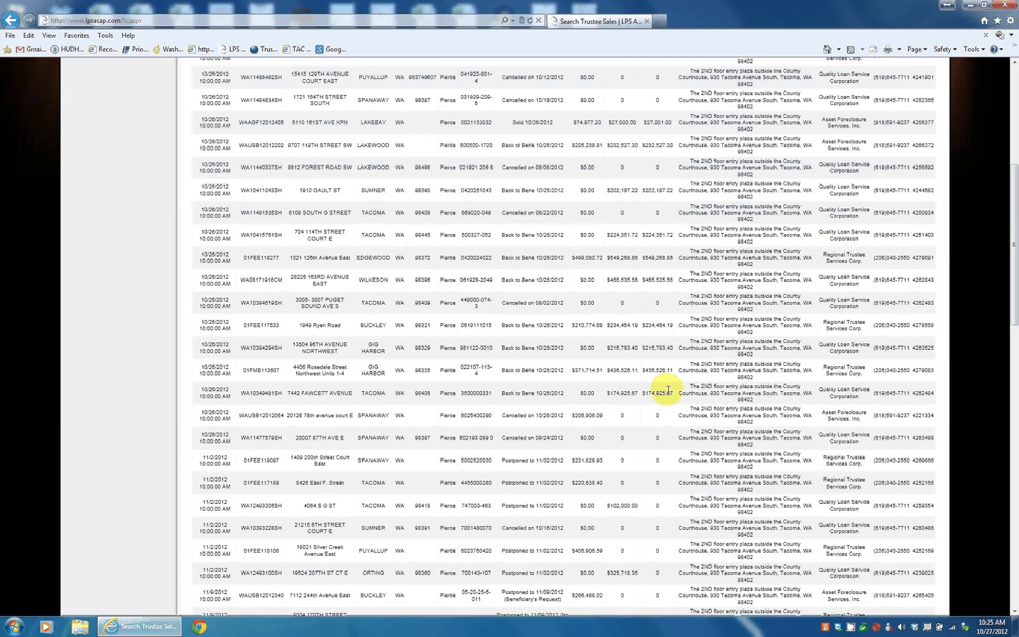
{"action": "scroll", "coordinate": [668, 389], "scroll_direction": "down", "scroll_amount": 3}
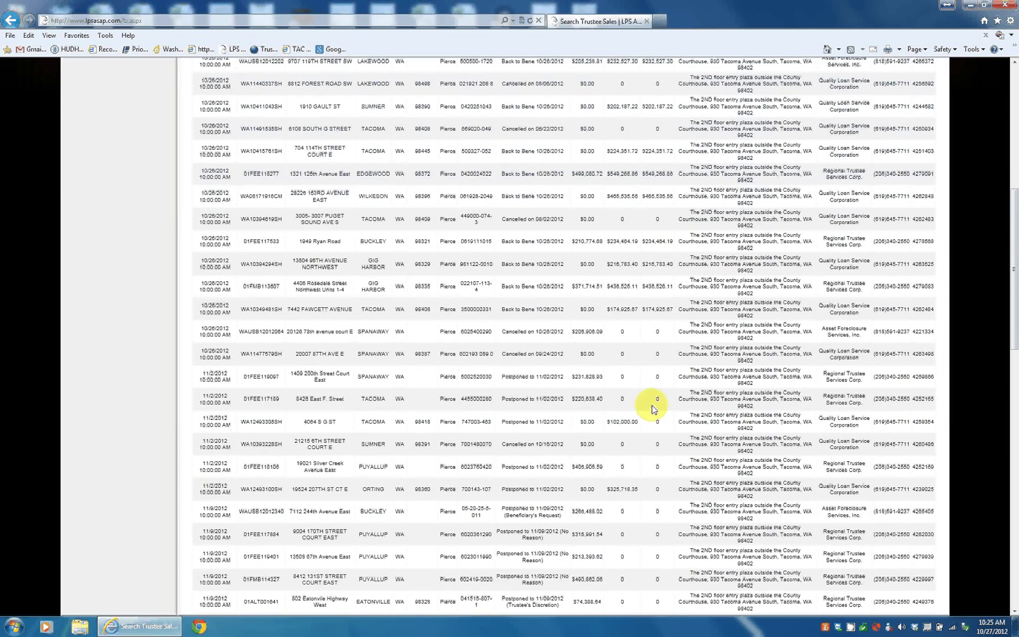
{"action": "scroll", "coordinate": [647, 301], "scroll_direction": "up", "scroll_amount": 3}
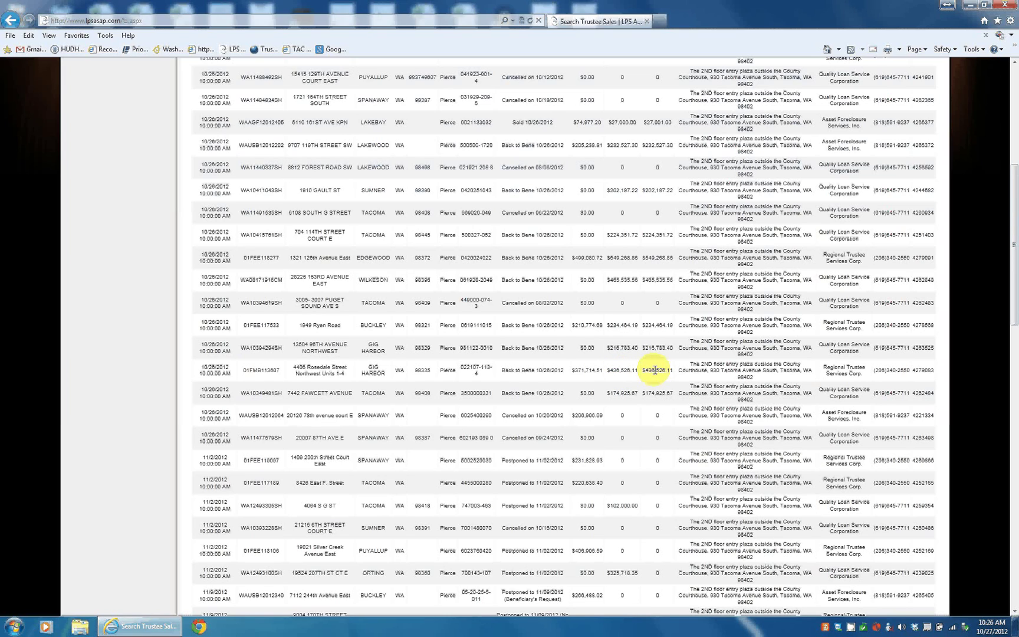
{"action": "scroll", "coordinate": [658, 369], "scroll_direction": "up", "scroll_amount": 3}
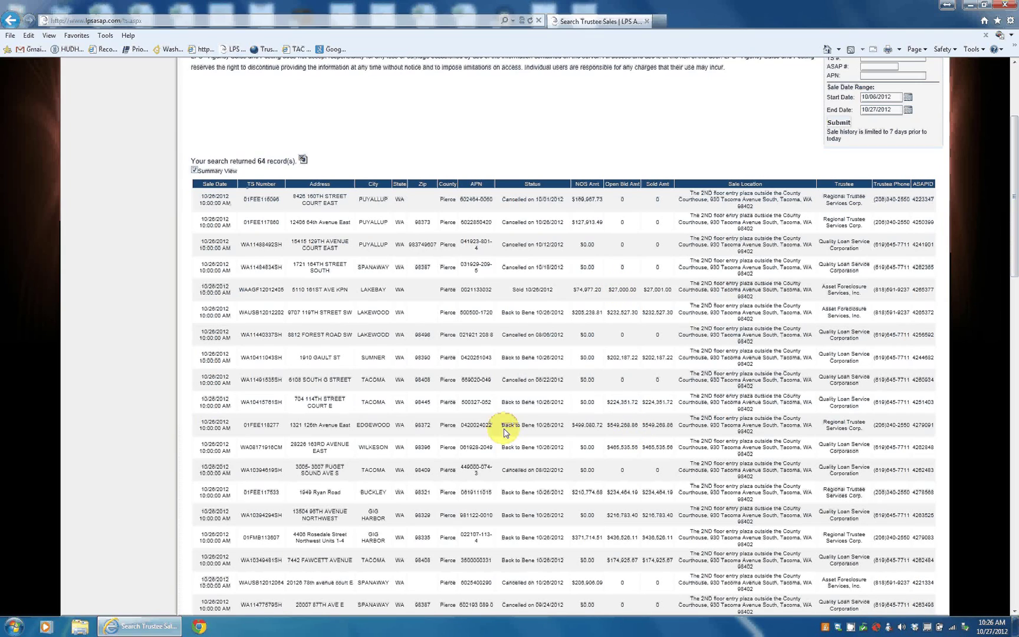
{"action": "left_click_drag", "start_coordinate": [498, 424], "coordinate": [565, 425]}
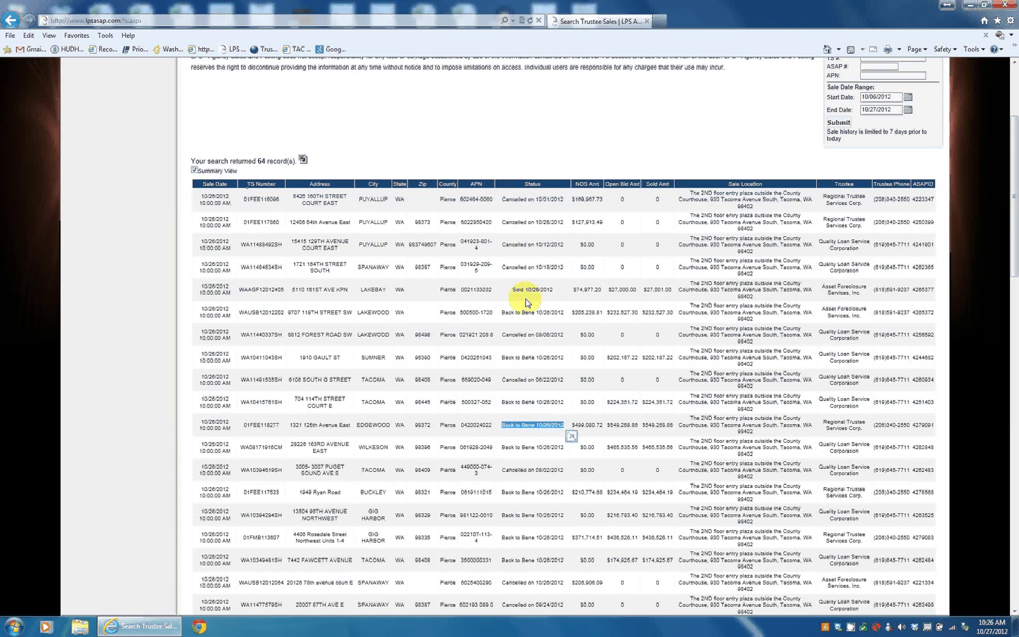
{"action": "triple_click", "coordinate": [526, 300]}
{"action": "scroll", "coordinate": [550, 356], "scroll_direction": "down", "scroll_amount": 4}
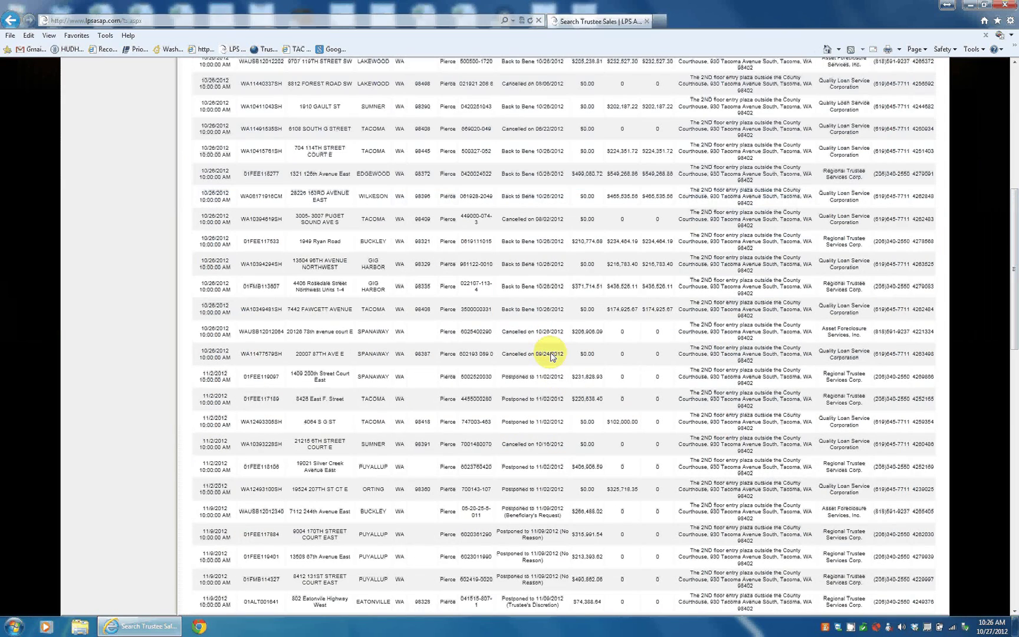
{"action": "scroll", "coordinate": [551, 356], "scroll_direction": "down", "scroll_amount": 5}
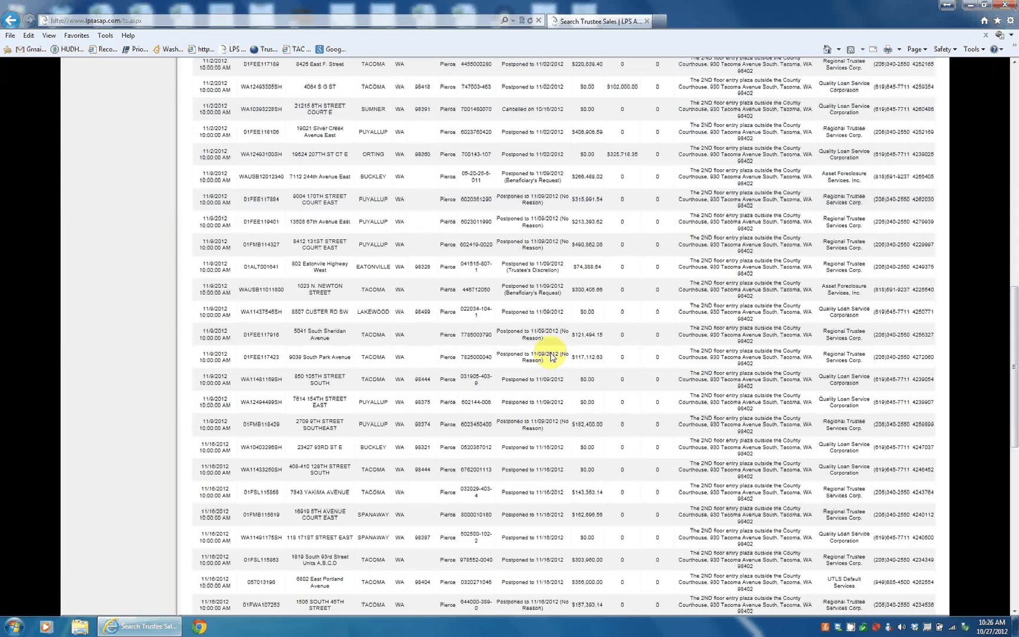
{"action": "scroll", "coordinate": [551, 356], "scroll_direction": "down", "scroll_amount": 5}
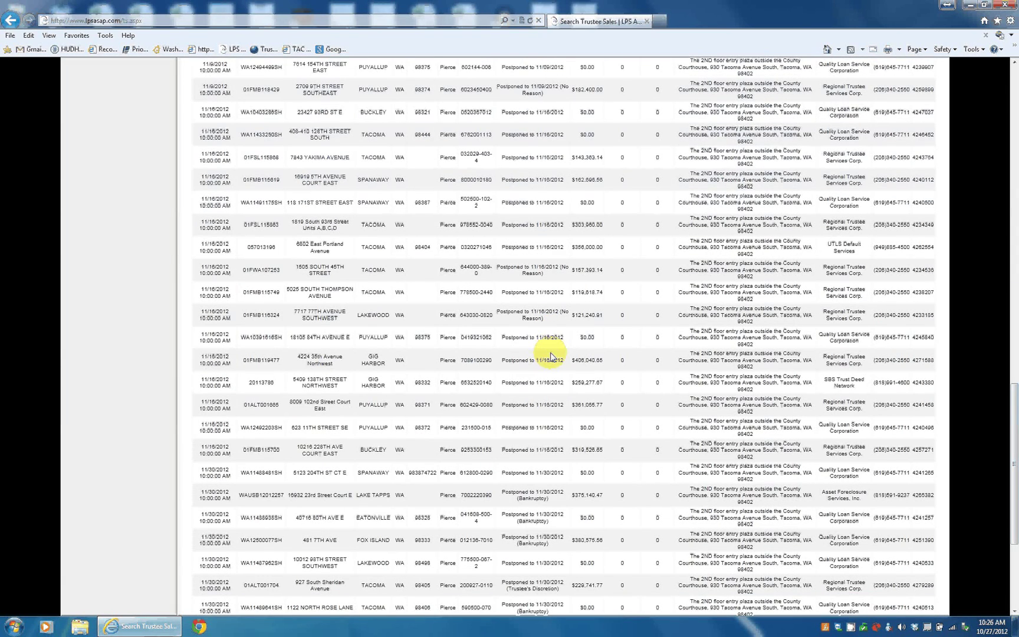
{"action": "scroll", "coordinate": [551, 357], "scroll_direction": "up", "scroll_amount": 2}
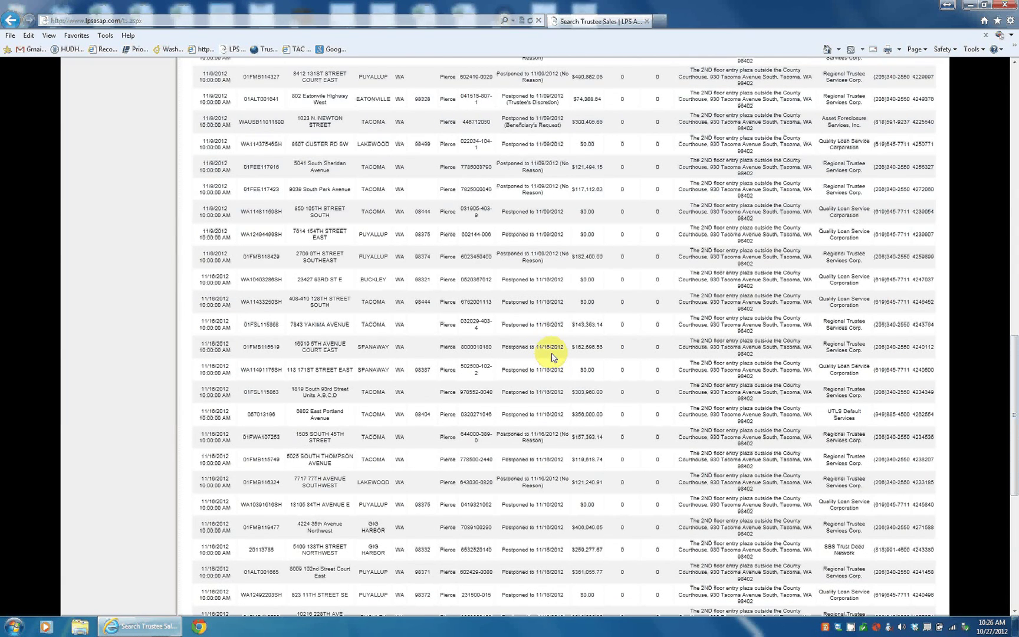
{"action": "scroll", "coordinate": [551, 356], "scroll_direction": "up", "scroll_amount": 10}
{"action": "scroll", "coordinate": [533, 478], "scroll_direction": "up", "scroll_amount": 3}
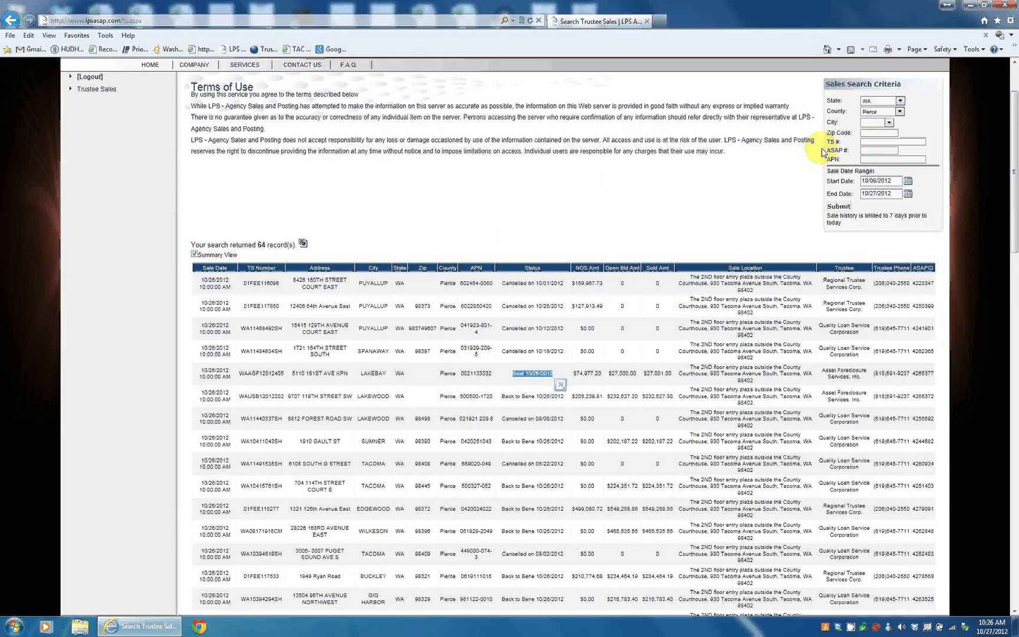
Export the Pierce County results to ASAP-Trustee_Sales.xls and open the download
{"action": "left_click", "coordinate": [303, 245]}
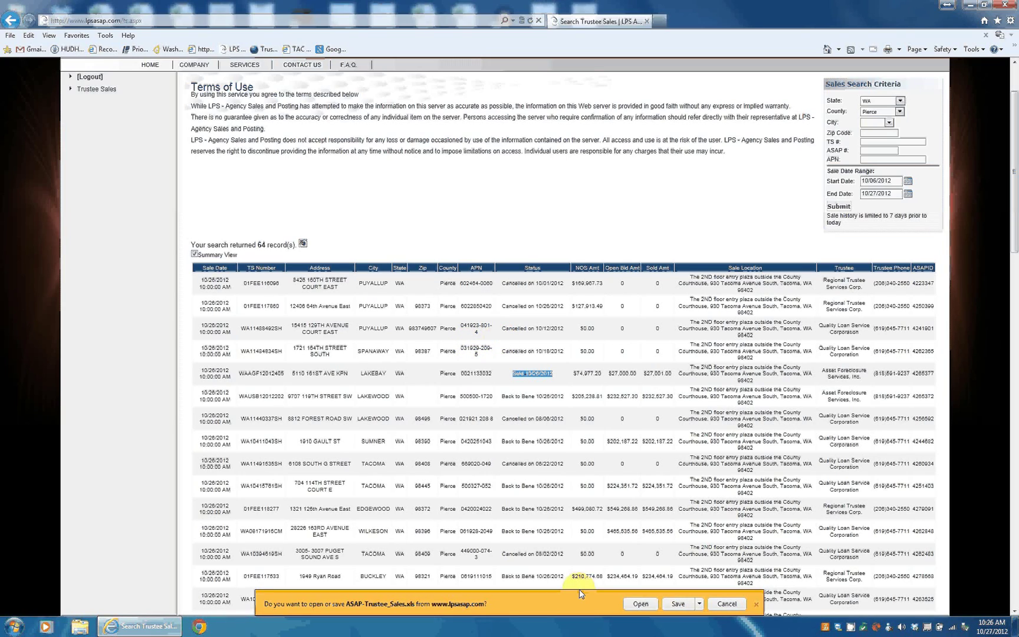
{"action": "left_click", "coordinate": [640, 603]}
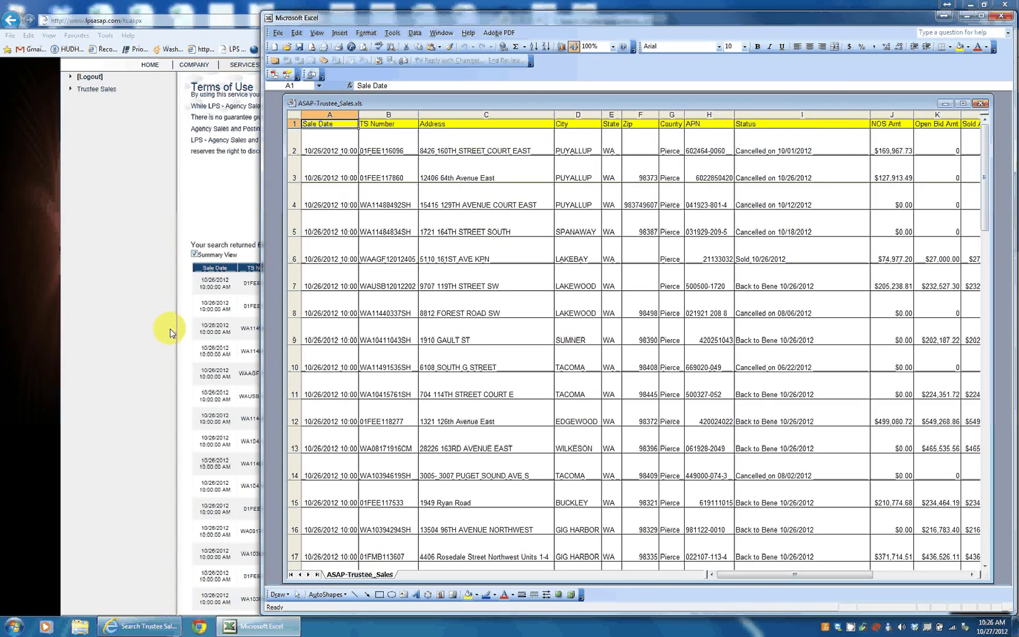
Close the ASAP-Trustee_Sales workbook and quit Excel
{"action": "left_click", "coordinate": [981, 104]}
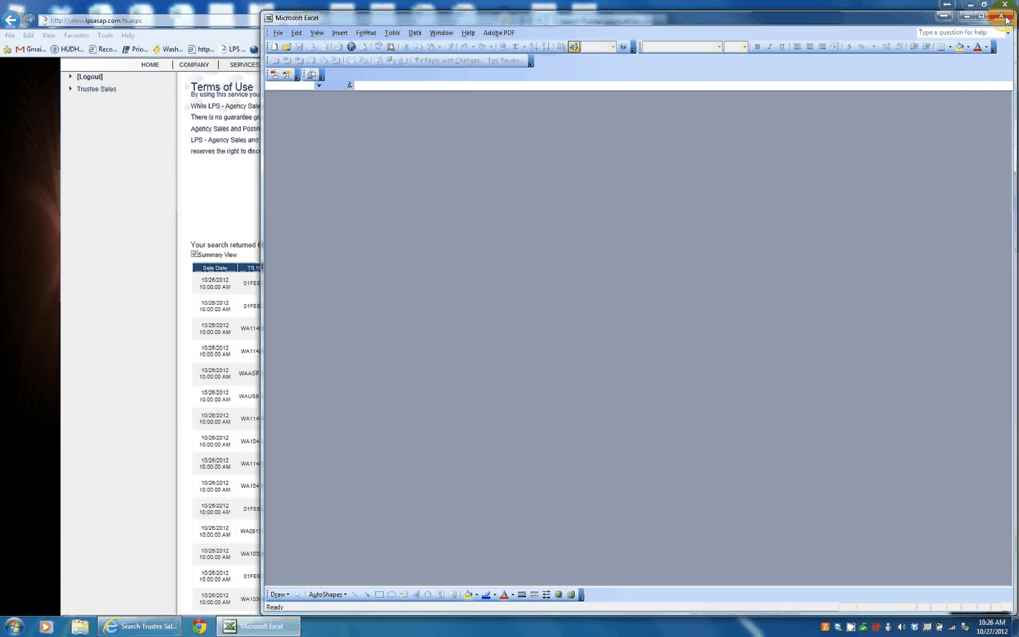
{"action": "left_click", "coordinate": [1004, 18]}
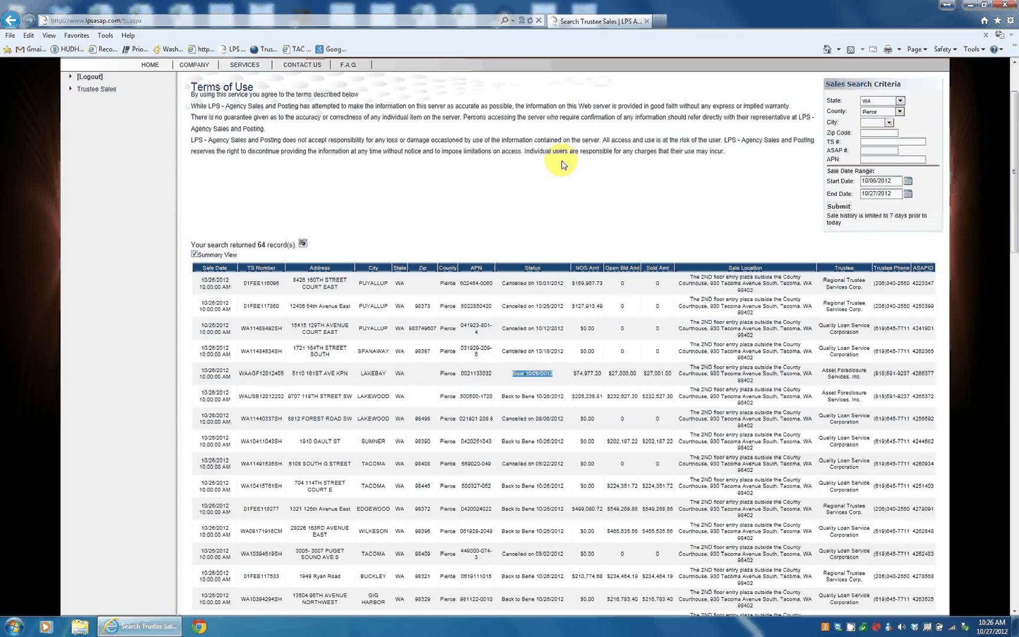